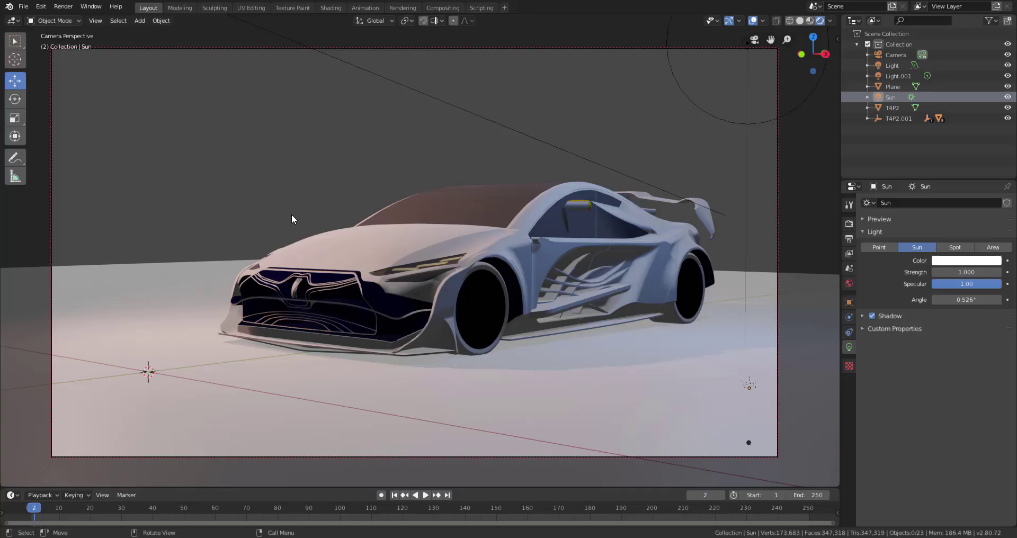
Step: Open a second Blender window showing the car scene and position it over the main window
left_click(91, 7)
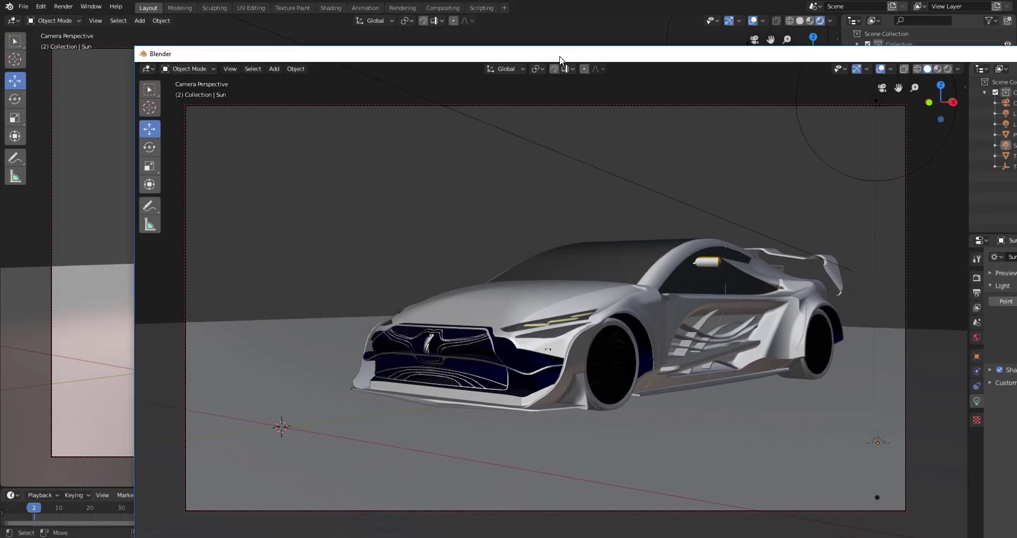
left_click_drag(561, 57, 311, 68)
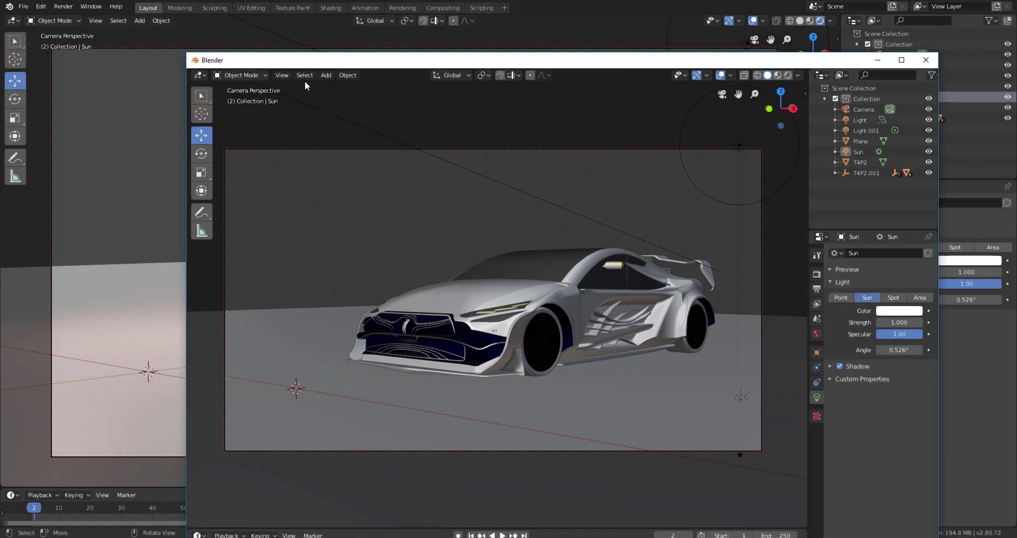
left_click_drag(503, 63, 428, 46)
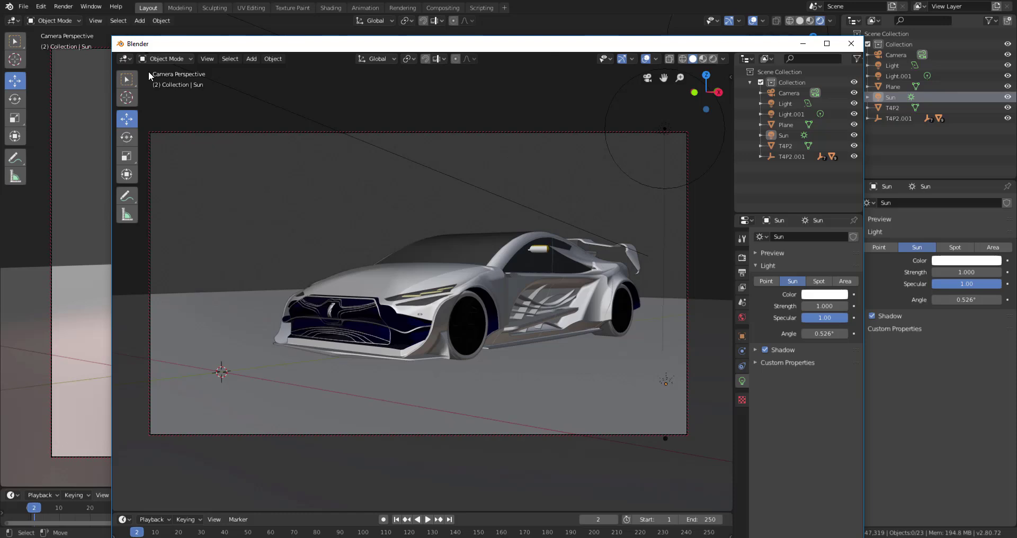
Step: Switch the new window's 3D viewport through other editor types, including the Texture Node Editor, ending with the Image Editor
left_click(126, 59)
left_click(142, 123)
left_click_drag(177, 48, 214, 28)
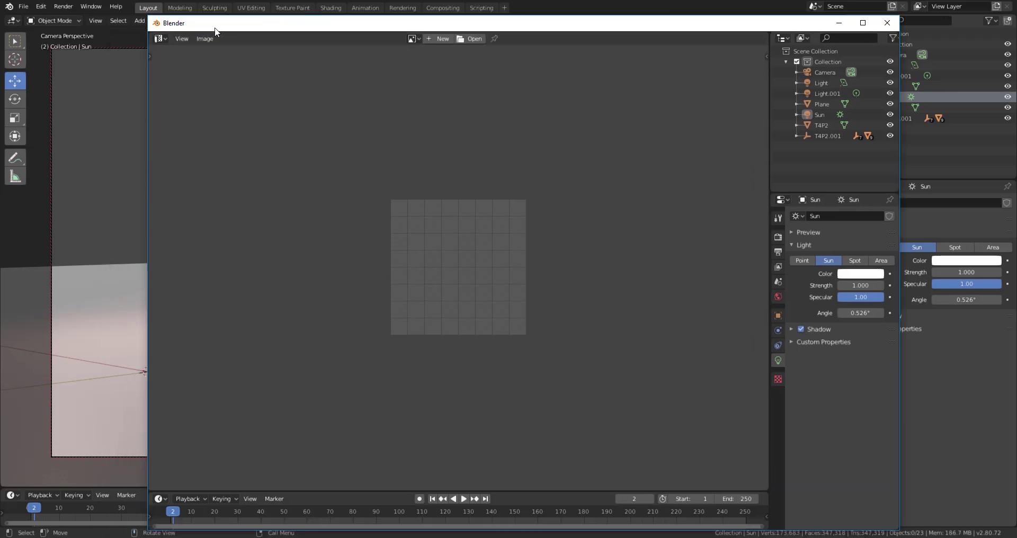
left_click(158, 39)
left_click(217, 136)
left_click(158, 39)
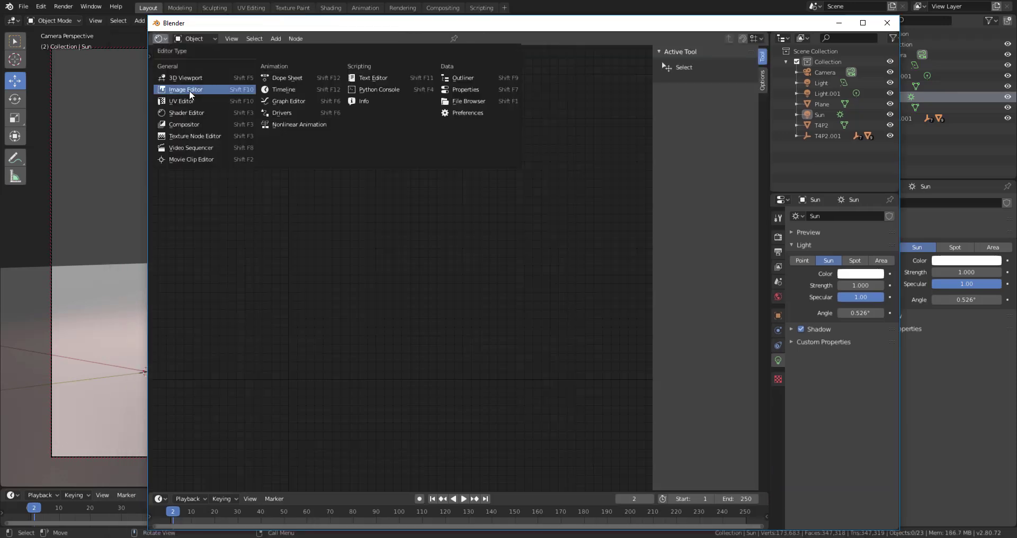
left_click(189, 90)
left_click(158, 38)
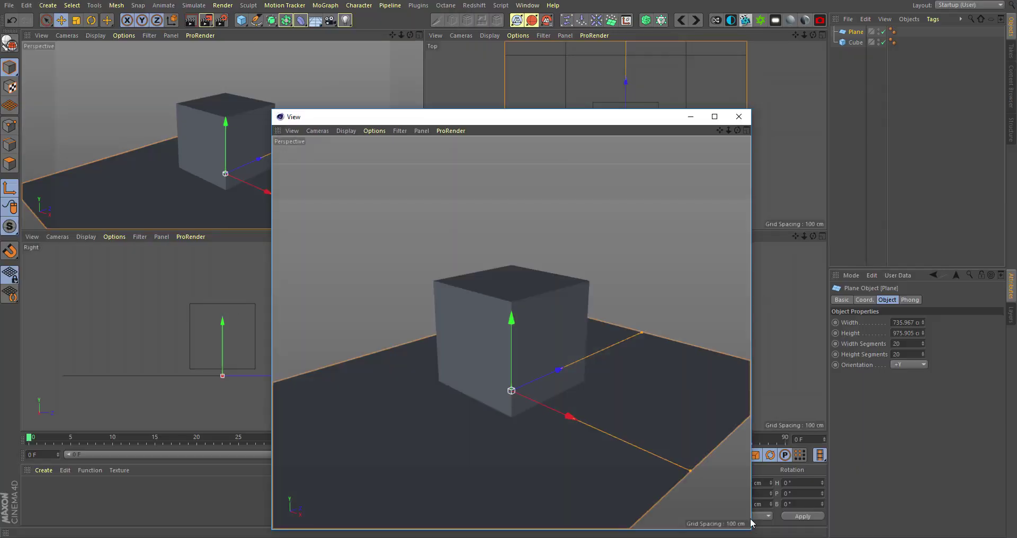
Step: Switch to Cinema 4D and reposition the floating perspective View window over the four-view layout
left_click(320, 131)
left_click(395, 138)
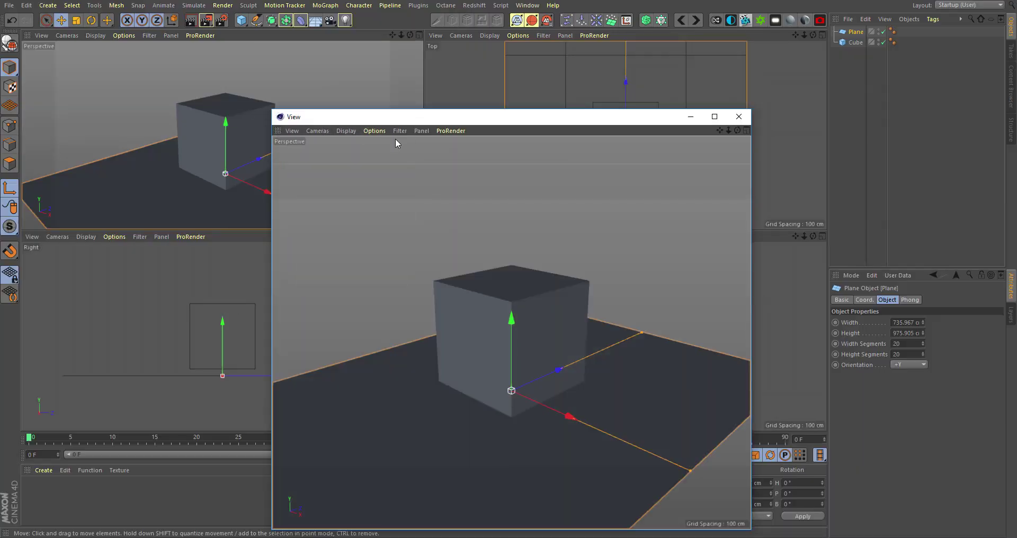
left_click_drag(457, 116, 612, 79)
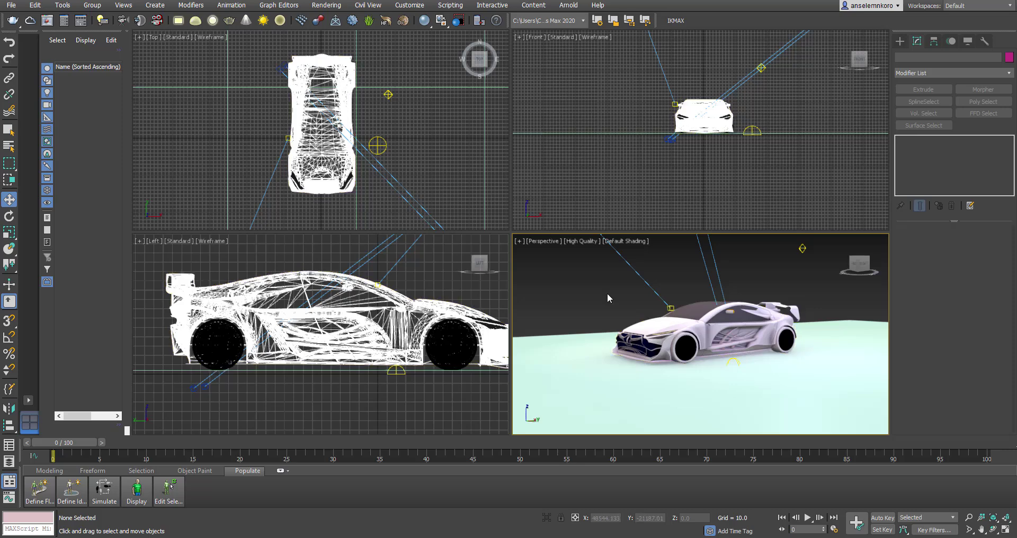
Step: Switch to 3ds Max and open Floating Viewport - 1 from the Perspective viewport
left_click(521, 245)
left_click(702, 275)
left_click(518, 242)
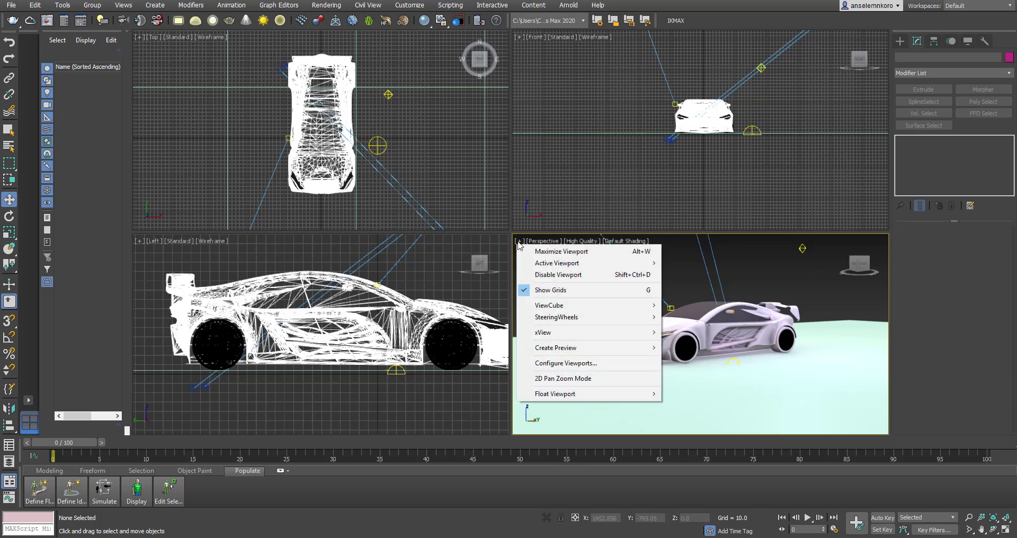
mouse_move(561, 395)
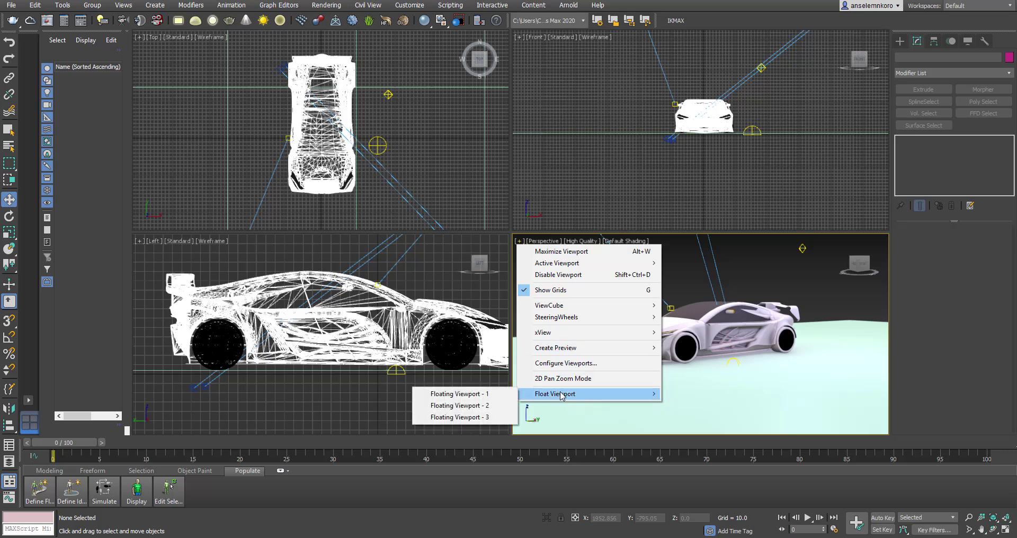
left_click(445, 394)
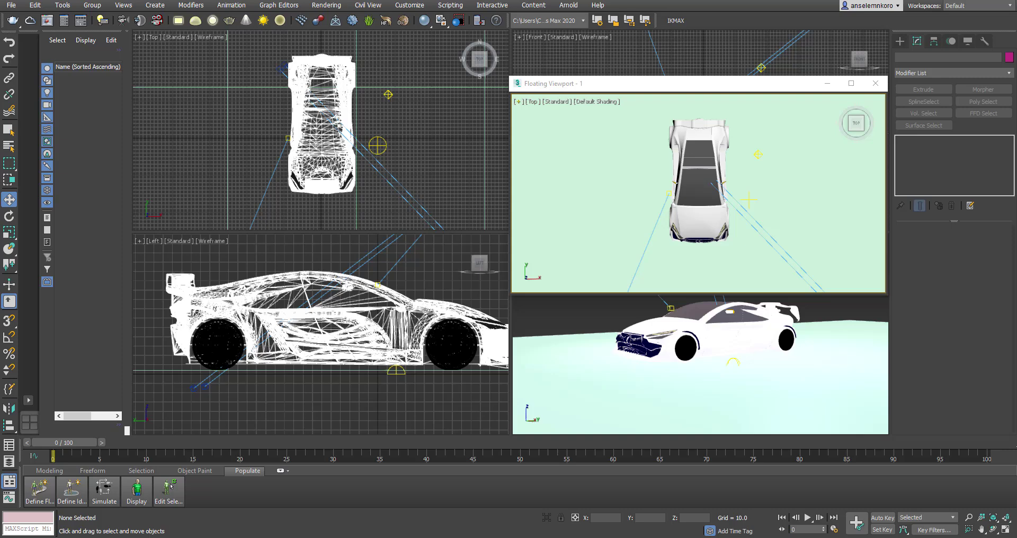
Step: Open Floating Viewport - 2 from the Left viewport
left_click(411, 262)
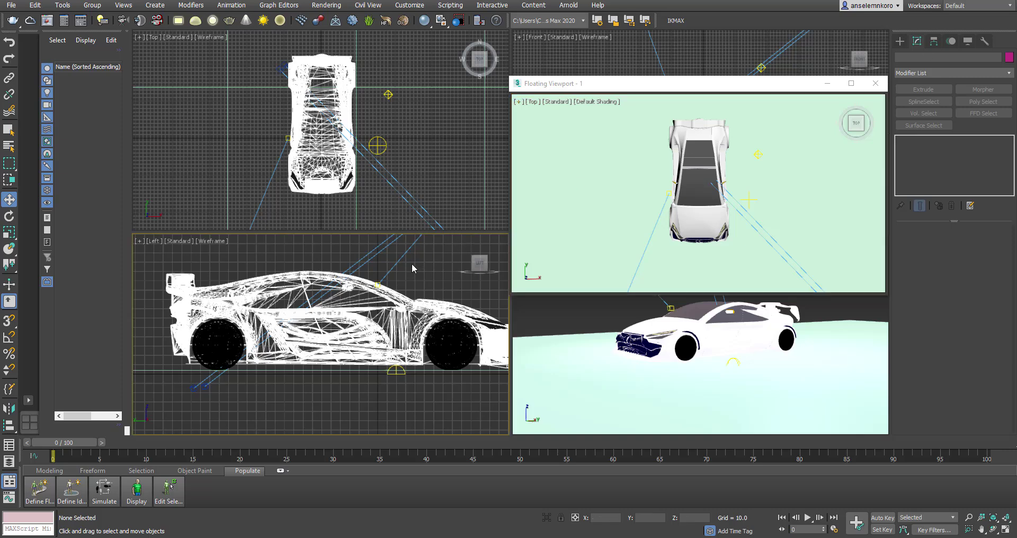
left_click(139, 241)
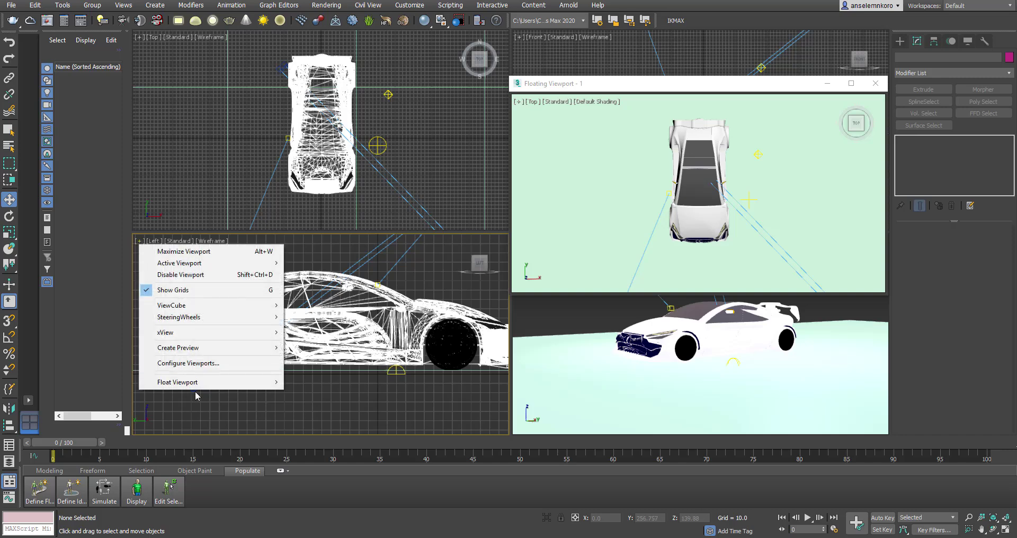
mouse_move(194, 383)
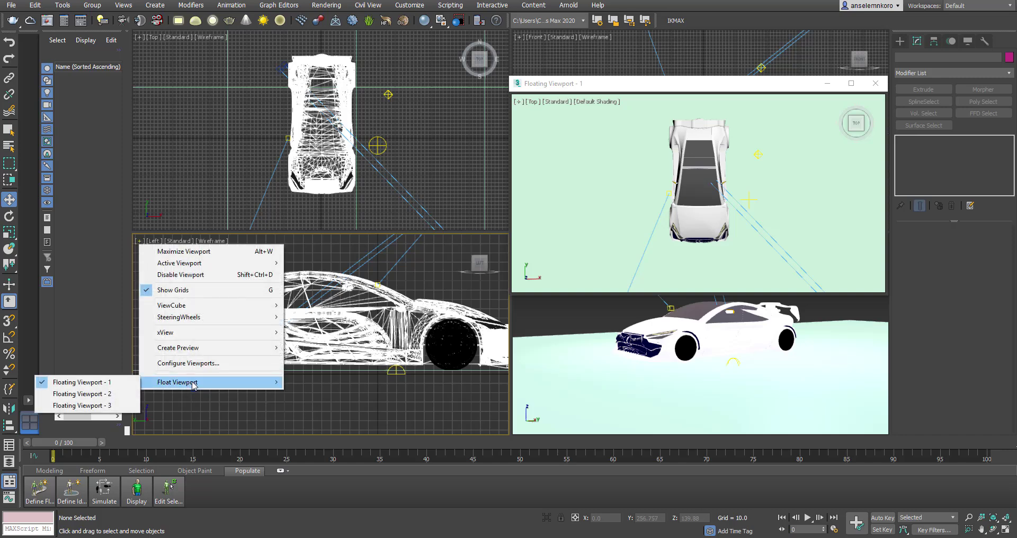
left_click(342, 361)
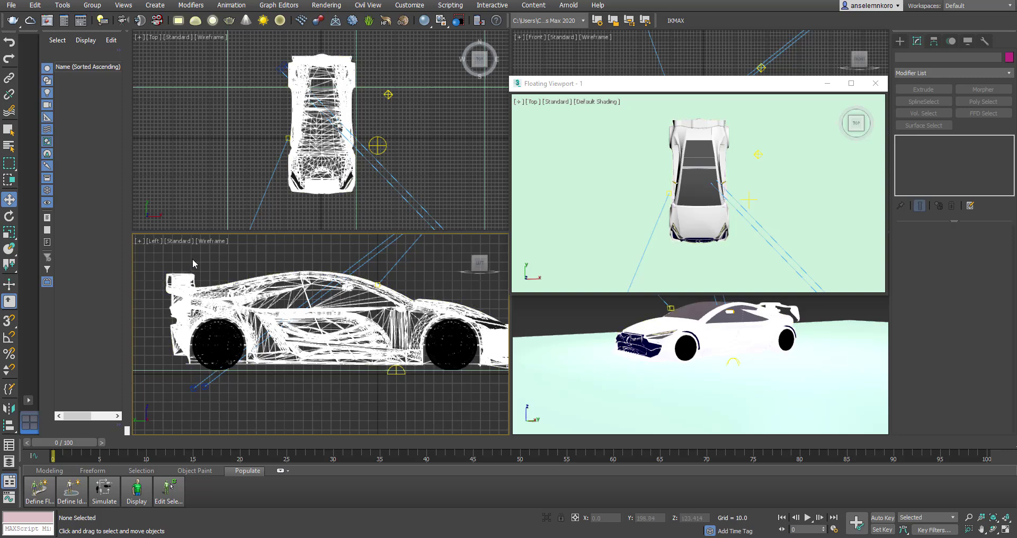
left_click(139, 242)
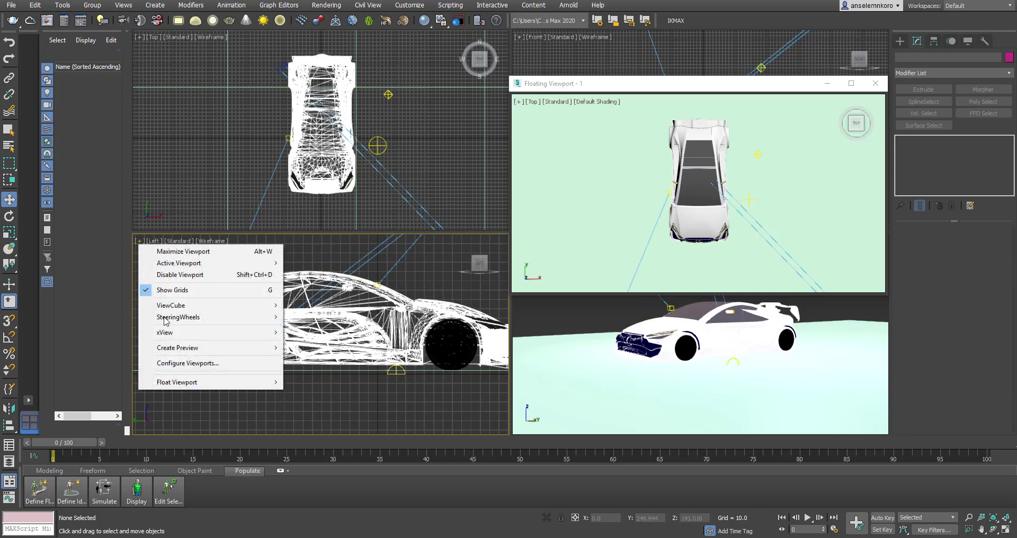
mouse_move(210, 384)
left_click(119, 397)
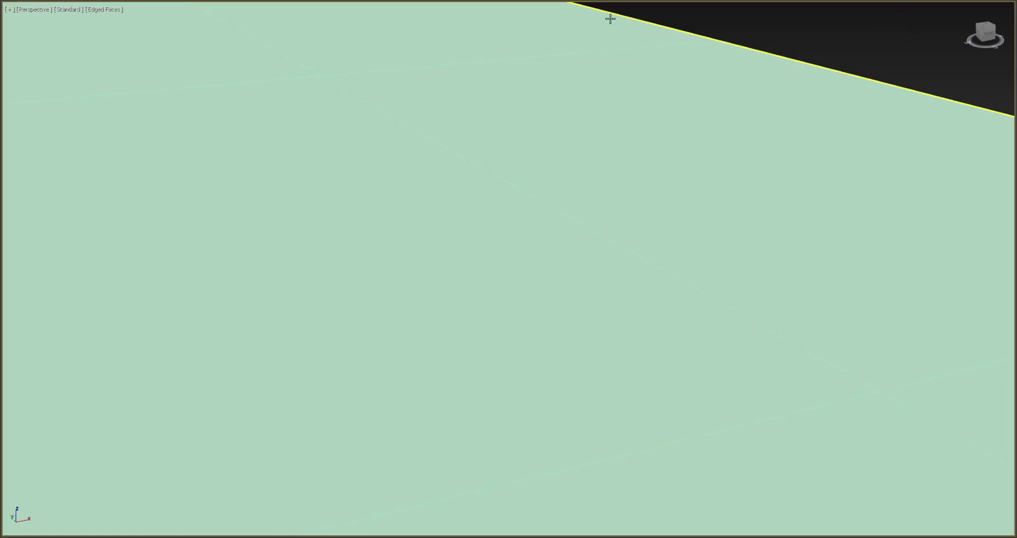
Step: Restore Floating Viewport - 2 from full screen and move both floating viewports apart so they do not overlap
left_click_drag(611, 1, 332, 140)
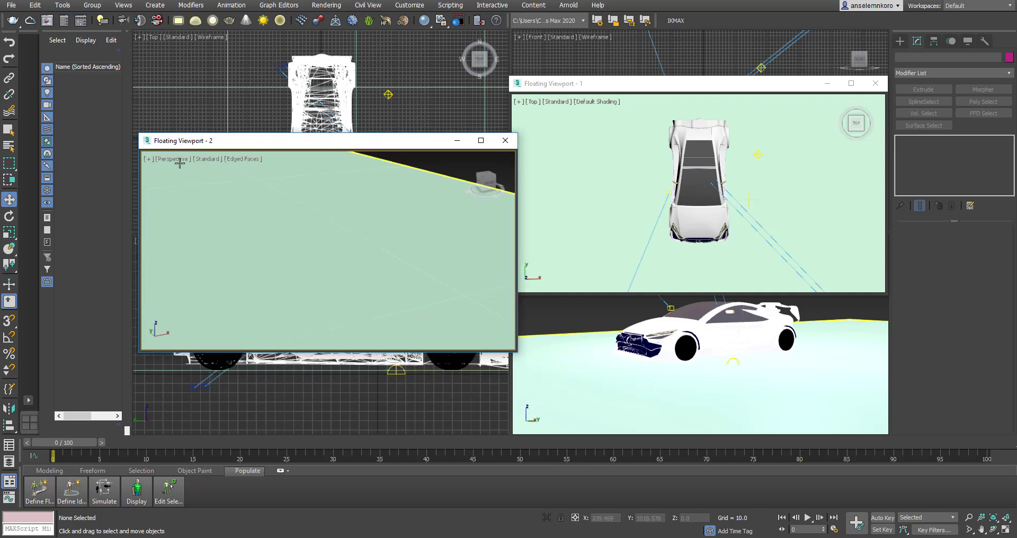
left_click_drag(658, 84, 773, 15)
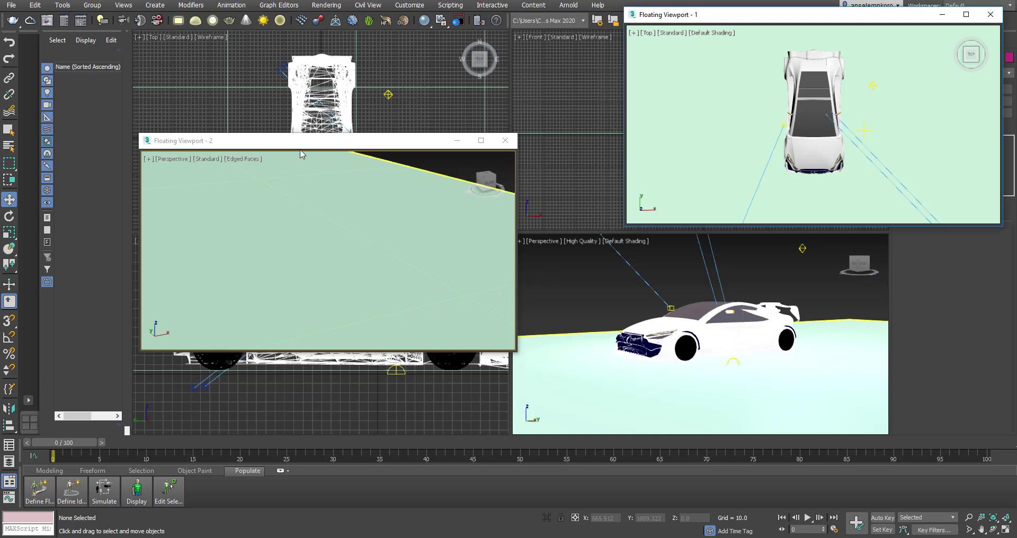
left_click_drag(290, 142, 316, 176)
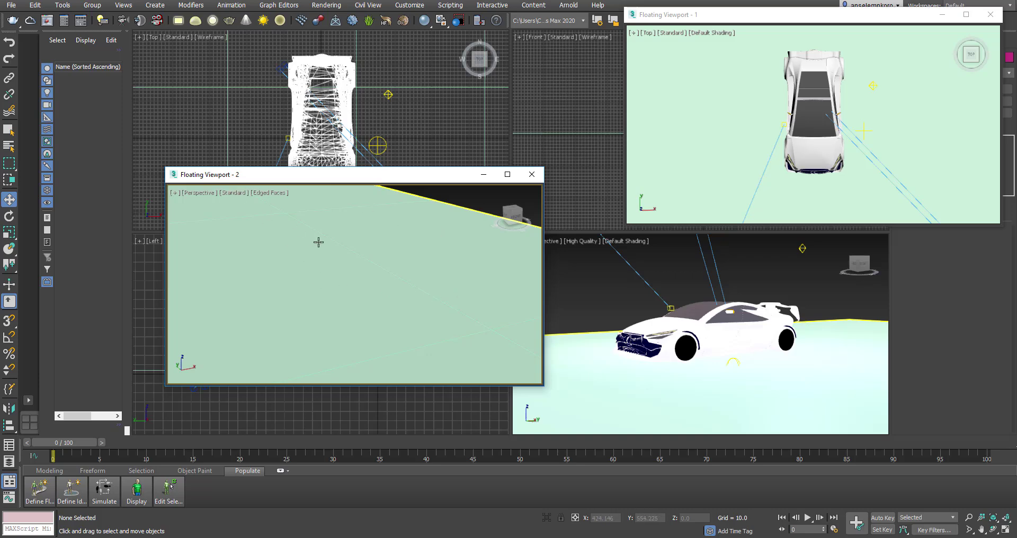
Step: Orbit and zoom Floating Viewport - 2 to frame the whole car from its front corner, and shift the window aside
middle_click_drag(345, 281, 475, 264, "alt")
scroll(346, 311, "up", 5)
scroll(377, 324, "up", 3)
left_click(377, 324)
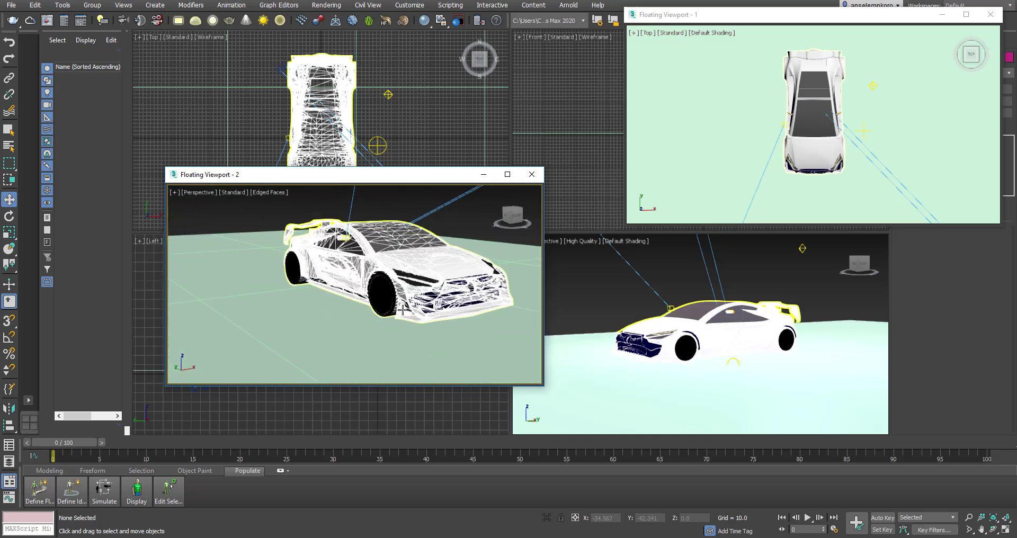
middle_click_drag(377, 324, 378, 327, "alt")
scroll(379, 328, "up", 2)
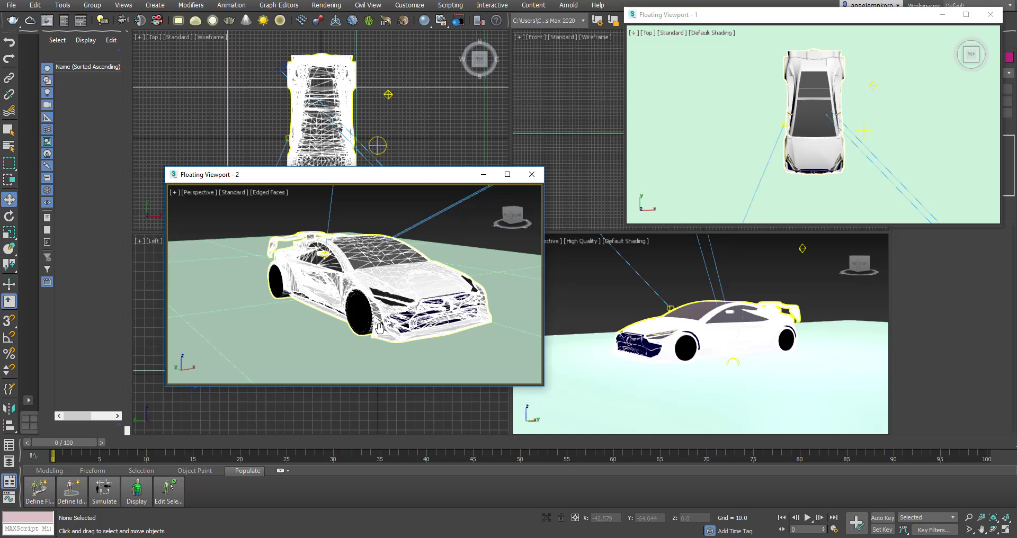
left_click(430, 196)
left_click_drag(429, 175, 307, 151)
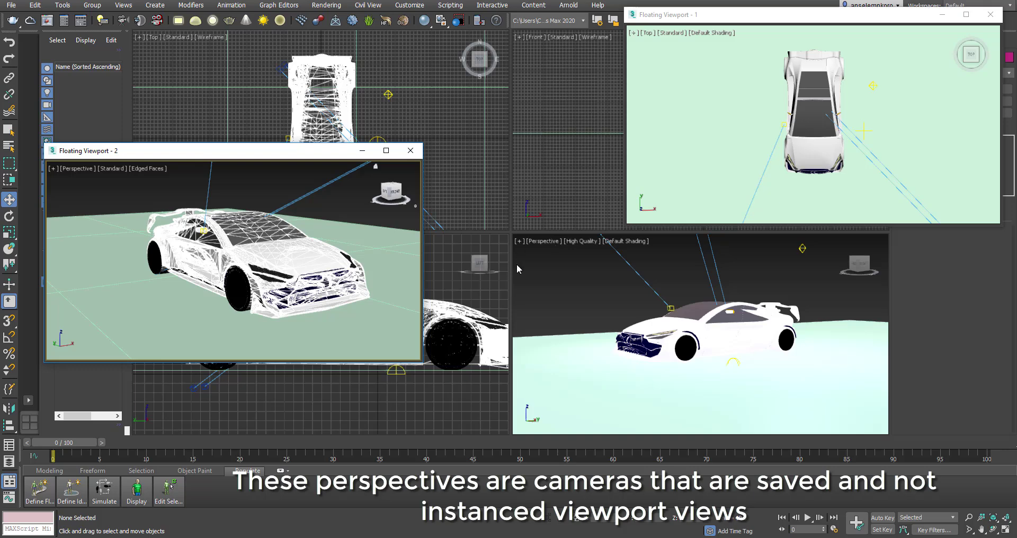
Step: Check in Floating Viewport - 2 which floating viewports are marked as open, repositioning its window
left_click(56, 169)
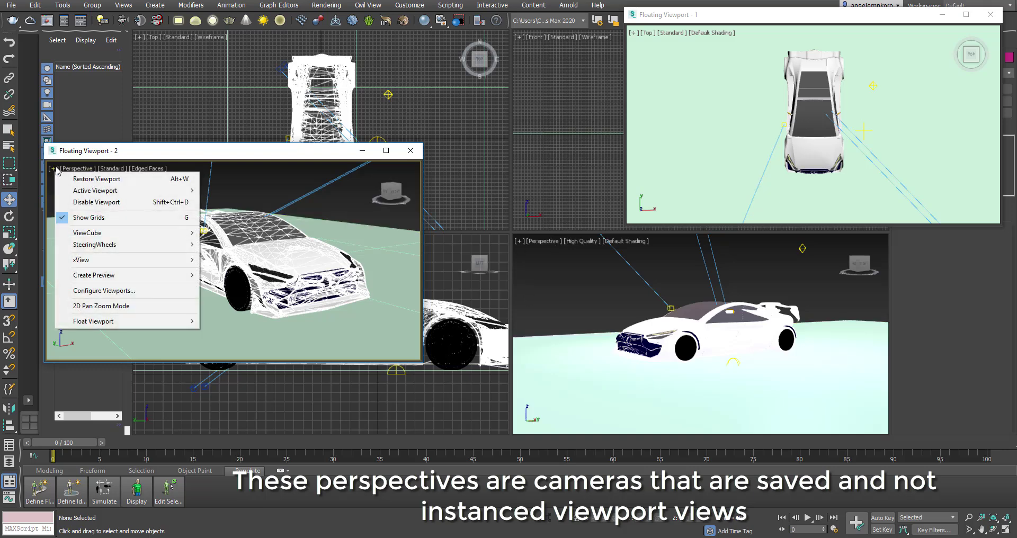
left_click_drag(76, 151, 199, 147)
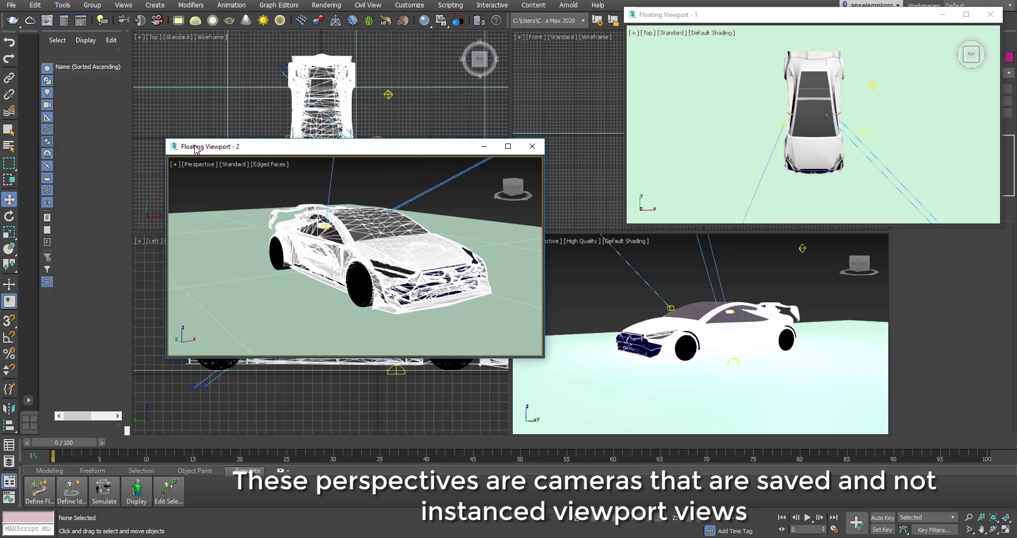
left_click(173, 169)
mouse_move(186, 318)
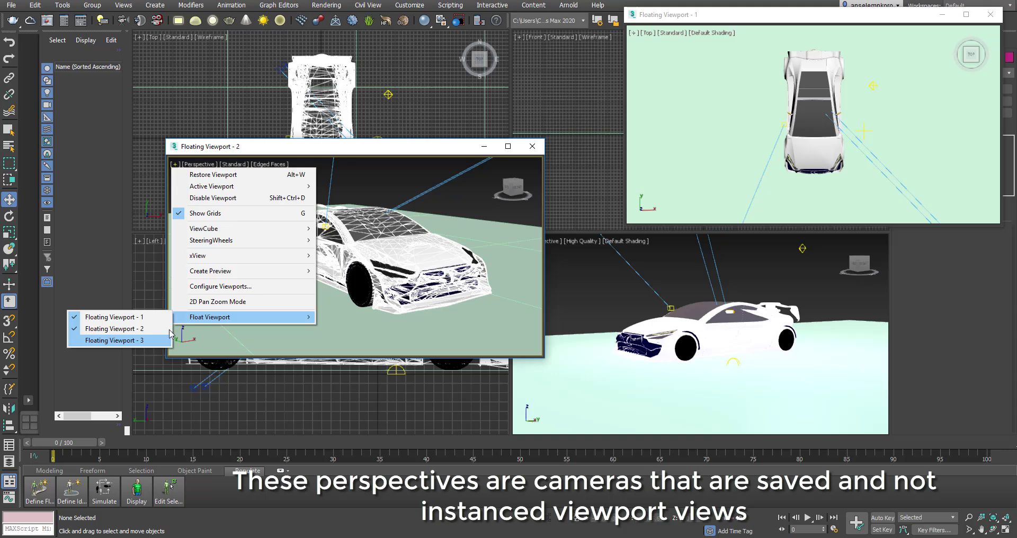
left_click(255, 154)
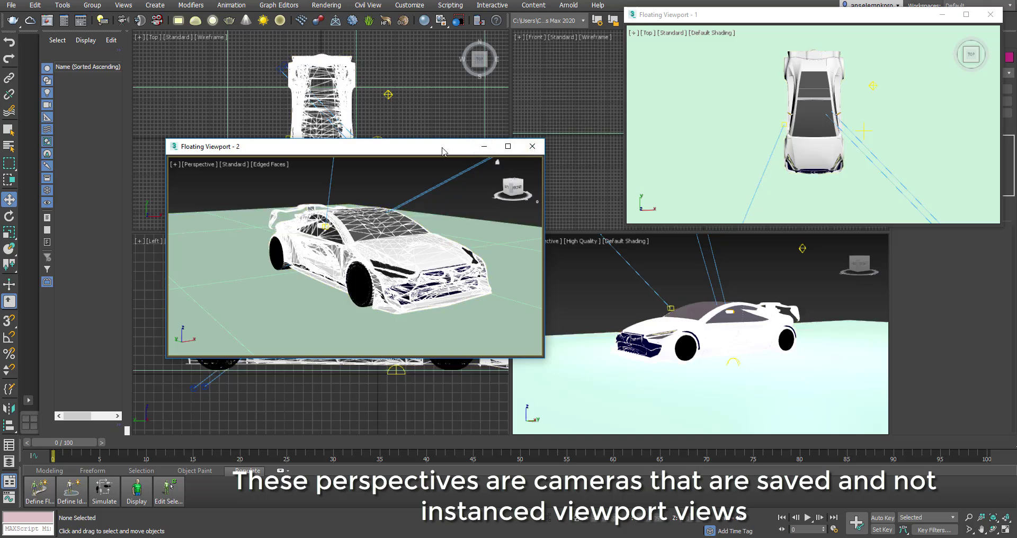
left_click_drag(444, 151, 375, 152)
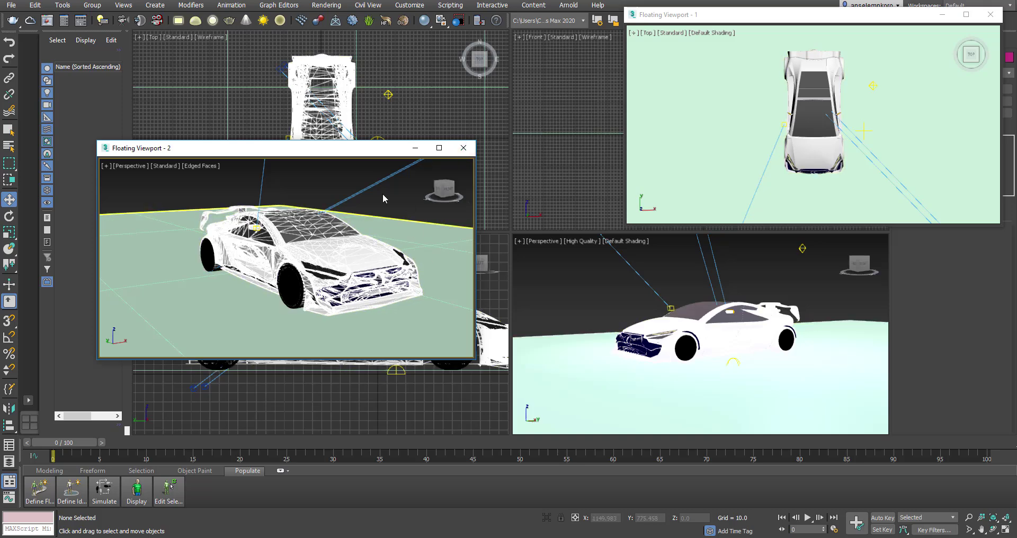
Step: Close Floating Viewport - 2 and reopen it from the Top viewport to recall its saved camera view
left_click(463, 148)
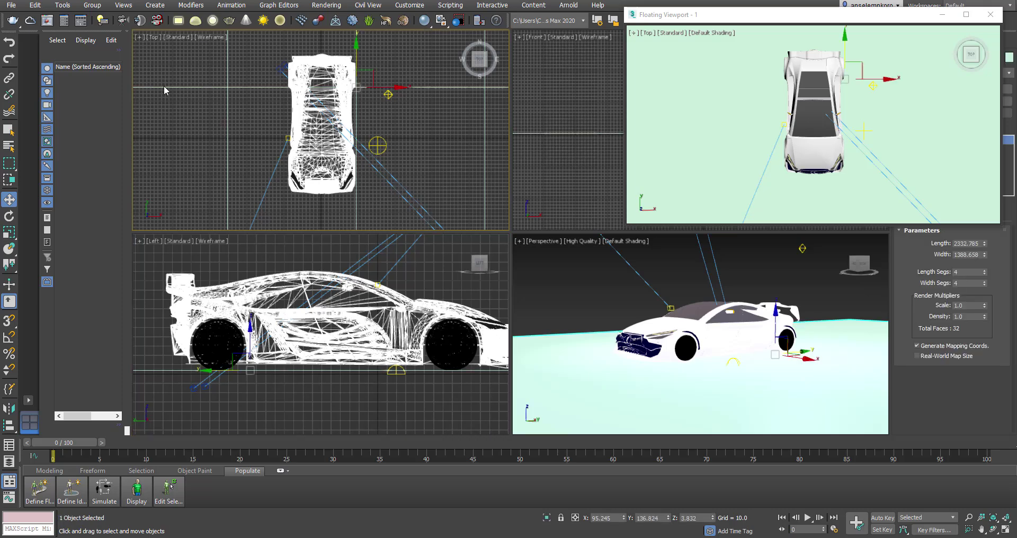
left_click(141, 40)
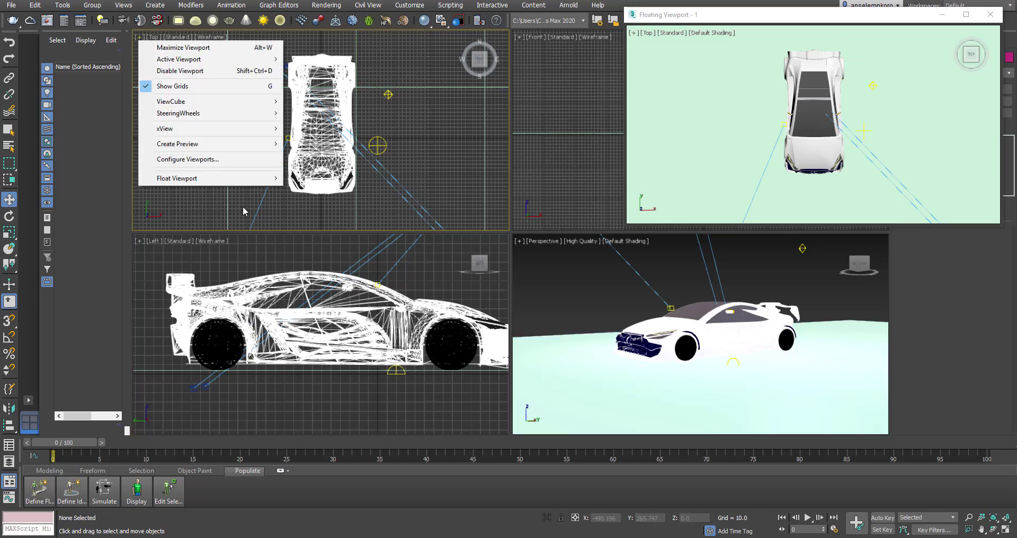
mouse_move(236, 178)
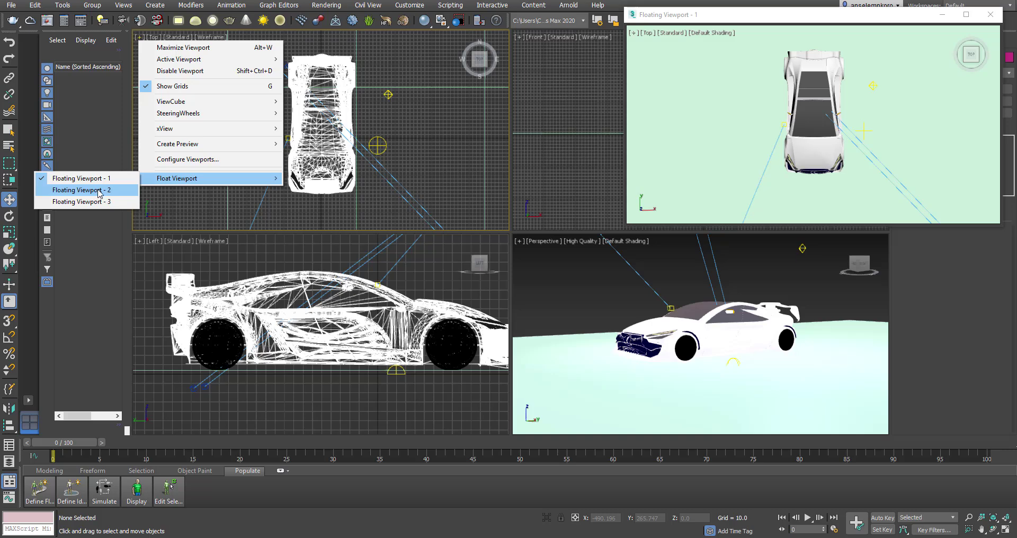
left_click(99, 190)
left_click(205, 255)
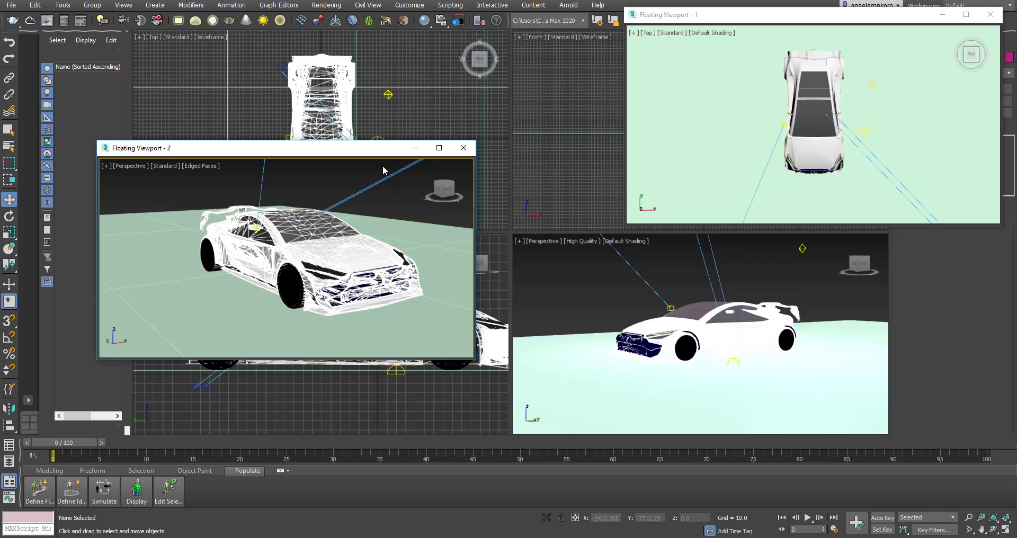
Step: Close Floating Viewport - 2 again, select the ground plane in the Top viewport, and bring the floating viewport back
left_click(463, 148)
left_click(186, 50)
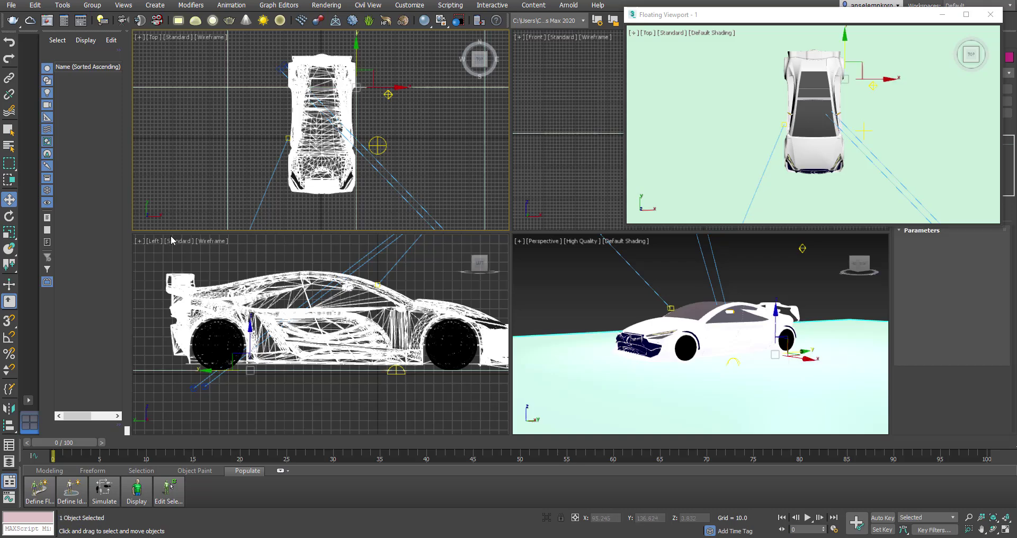
left_click(141, 40)
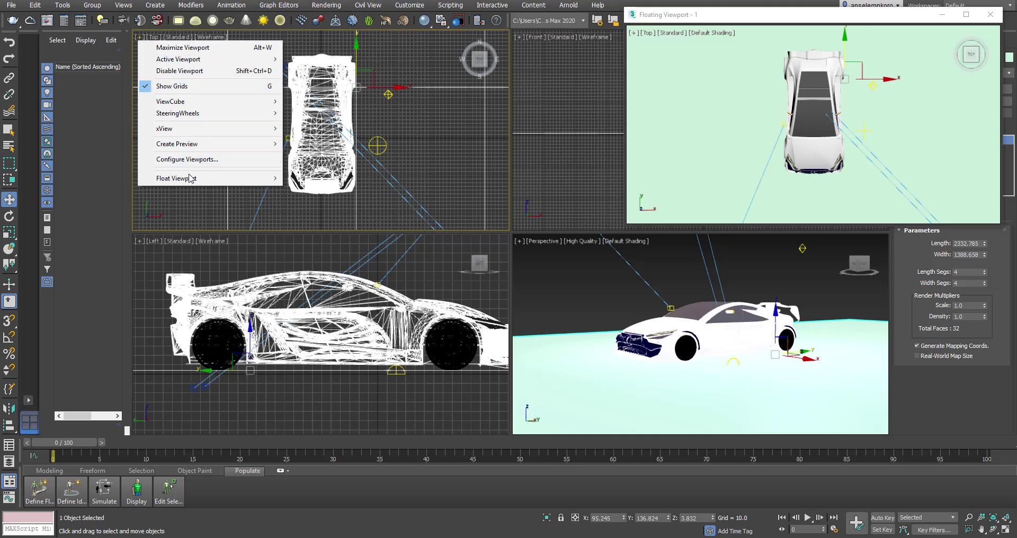
mouse_move(190, 178)
left_click(125, 191)
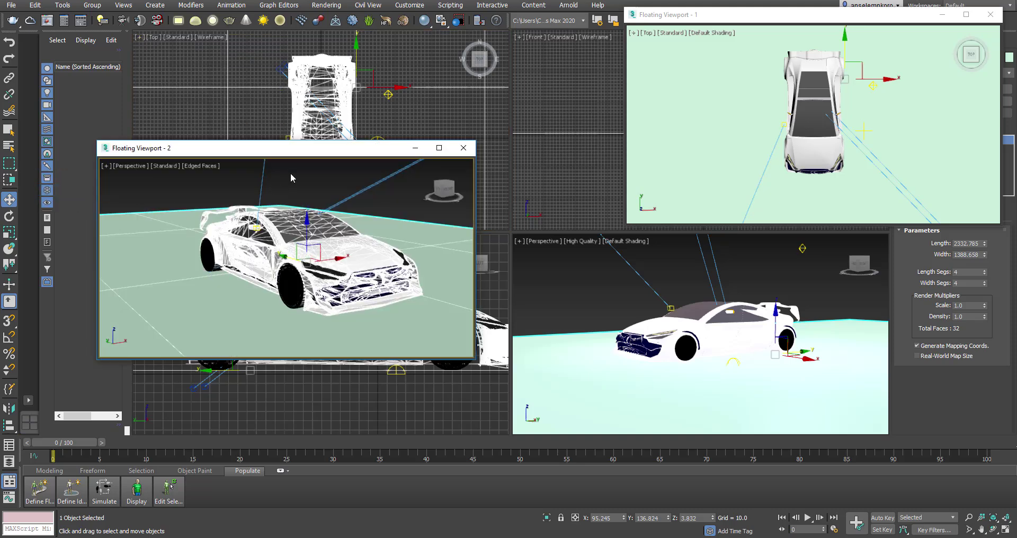
Step: Move Floating Viewport - 2 aside, switch it to the Top view with Wireframe Override, and frame the whole car
left_click_drag(291, 152, 506, 119)
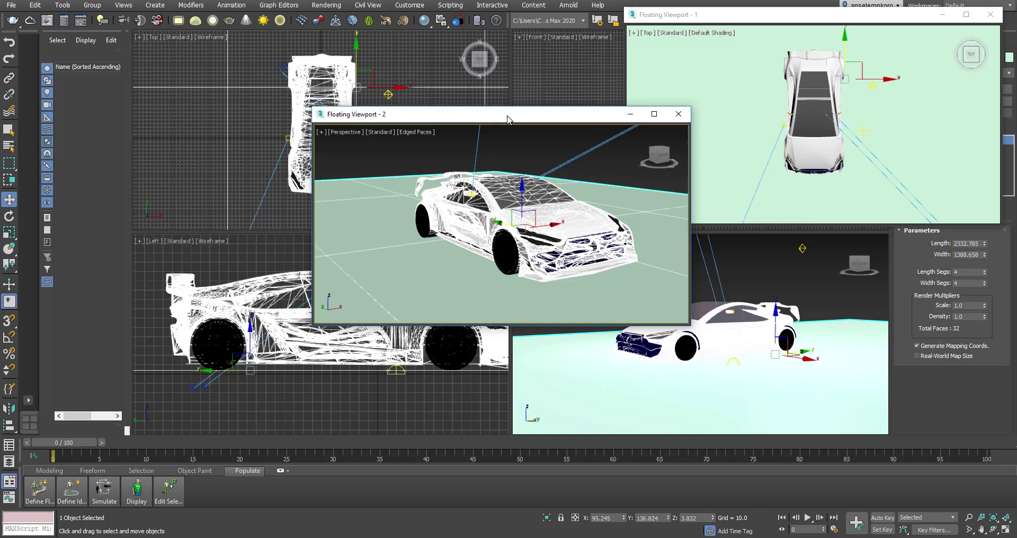
left_click(344, 132)
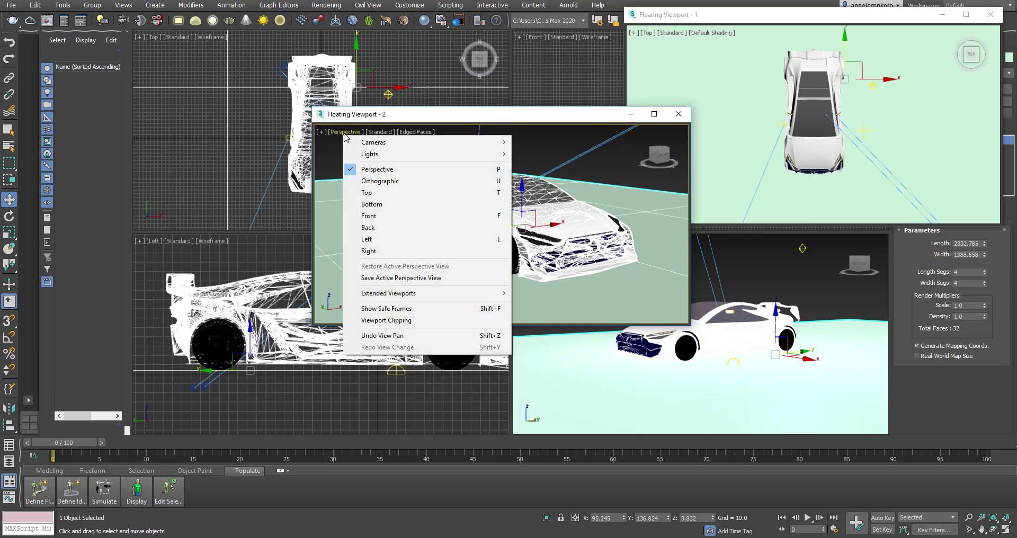
left_click(401, 194)
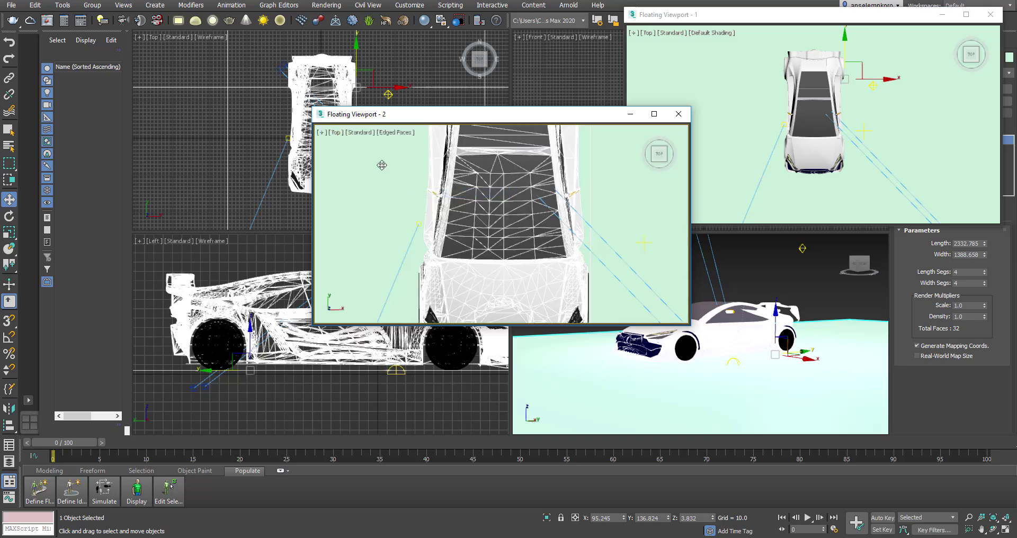
left_click(382, 133)
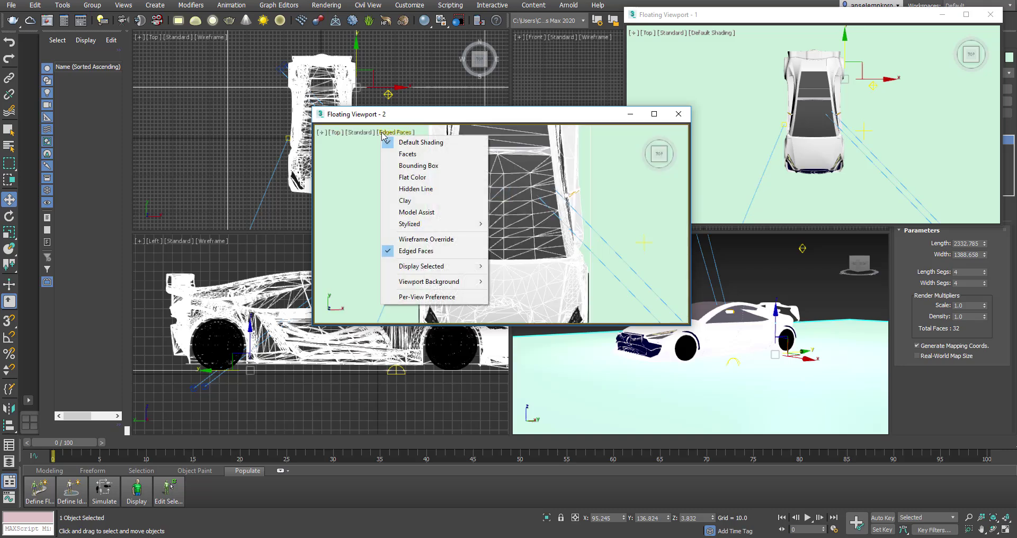
left_click(426, 239)
scroll(496, 218, "down", 5)
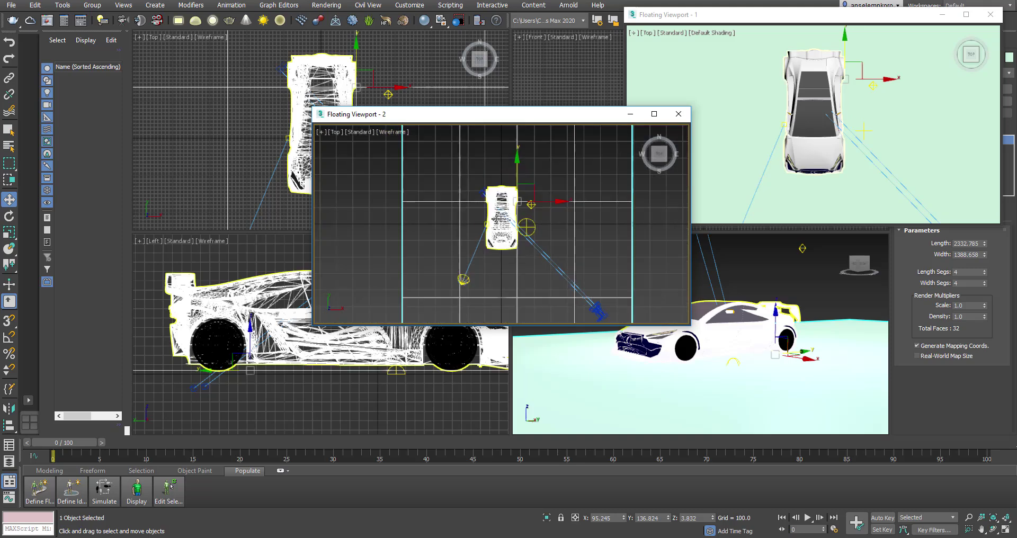
scroll(496, 218, "up", 4)
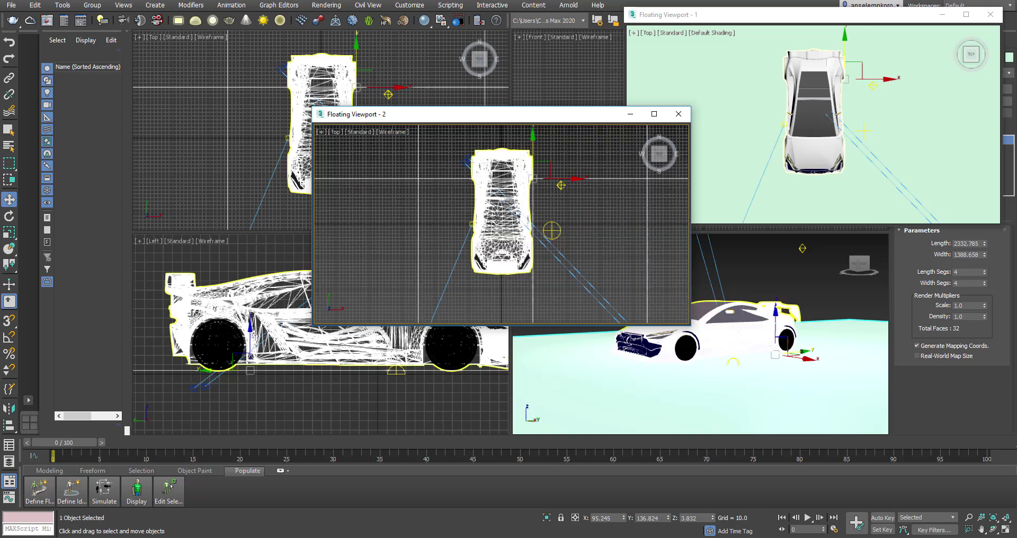
left_click(498, 219)
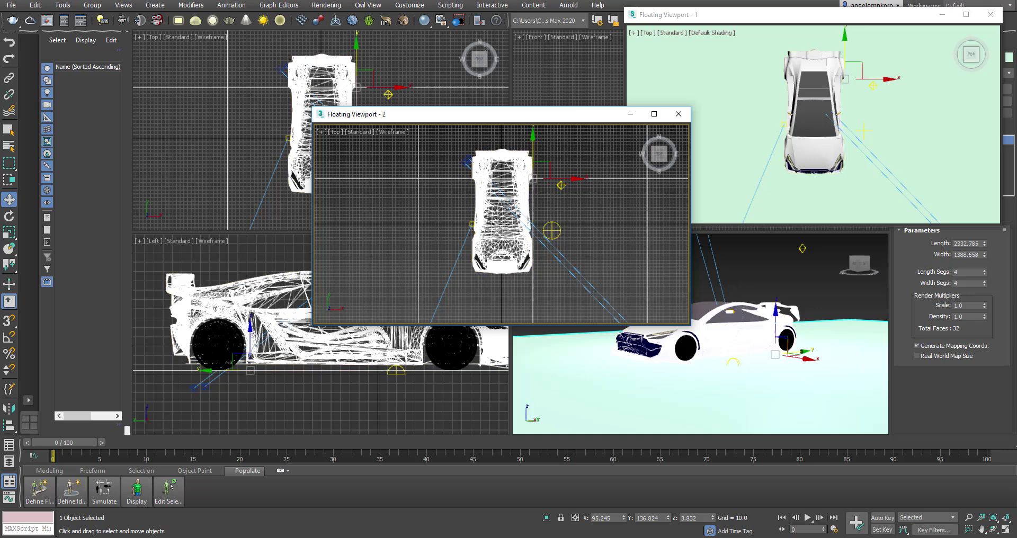
Step: Switch to Blender, open a new window, and position it over the main one
left_click(171, 485)
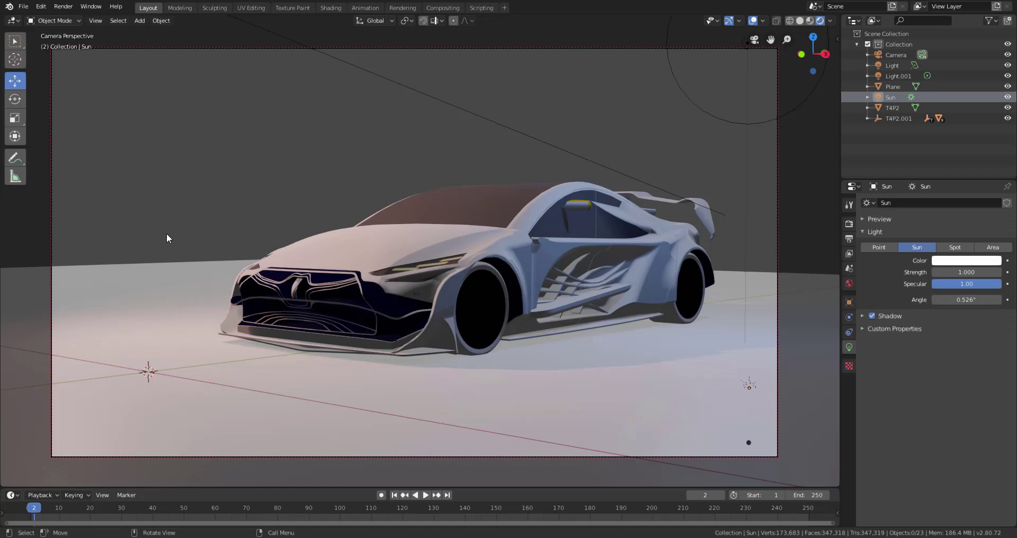
left_click(96, 10)
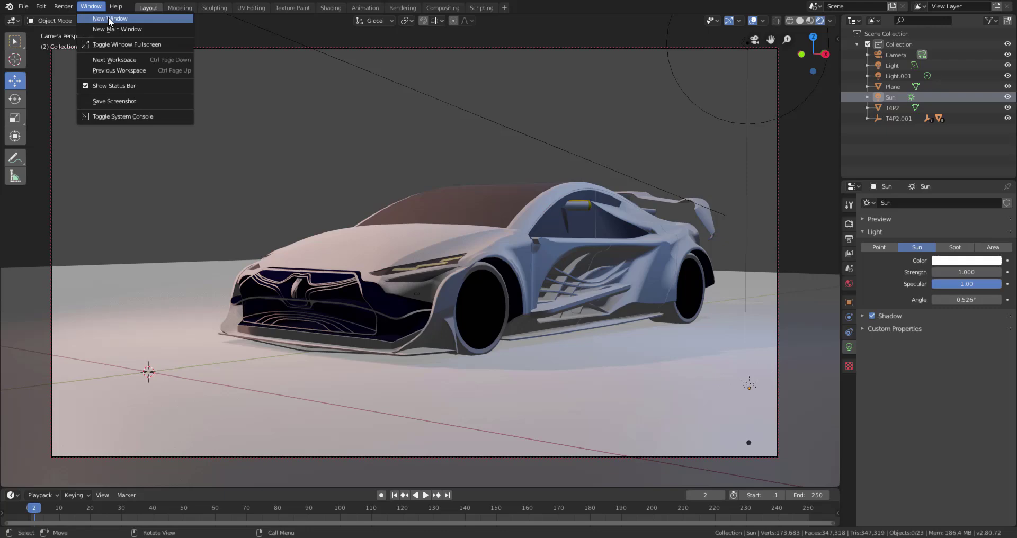
key("Escape")
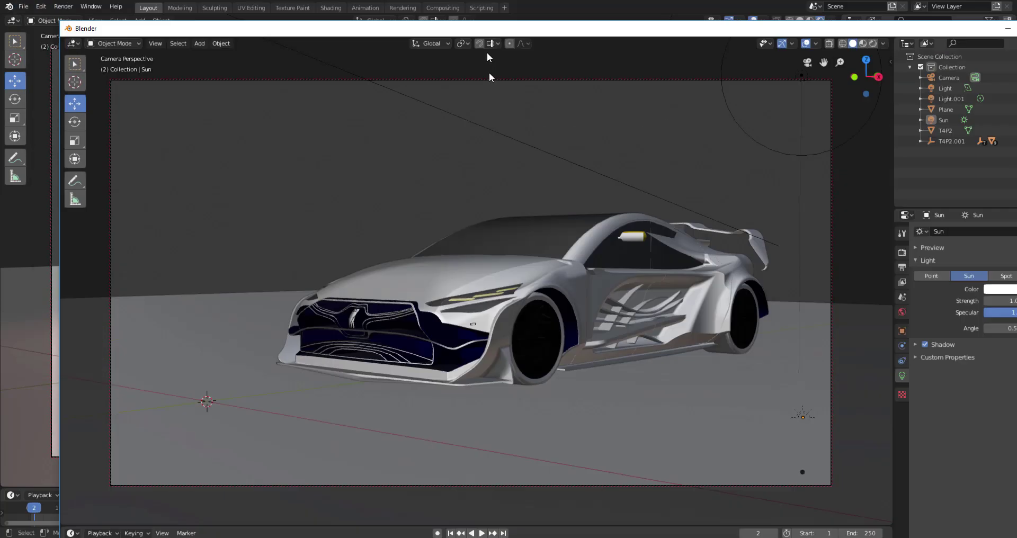
left_click_drag(488, 72, 562, 57)
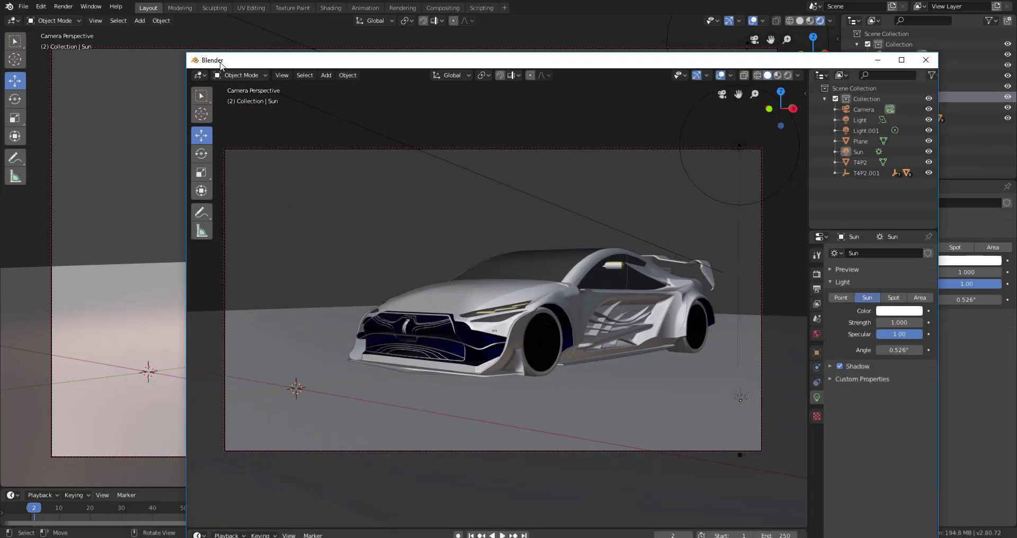
left_click_drag(170, 50, 187, 52)
left_click_drag(499, 61, 425, 46)
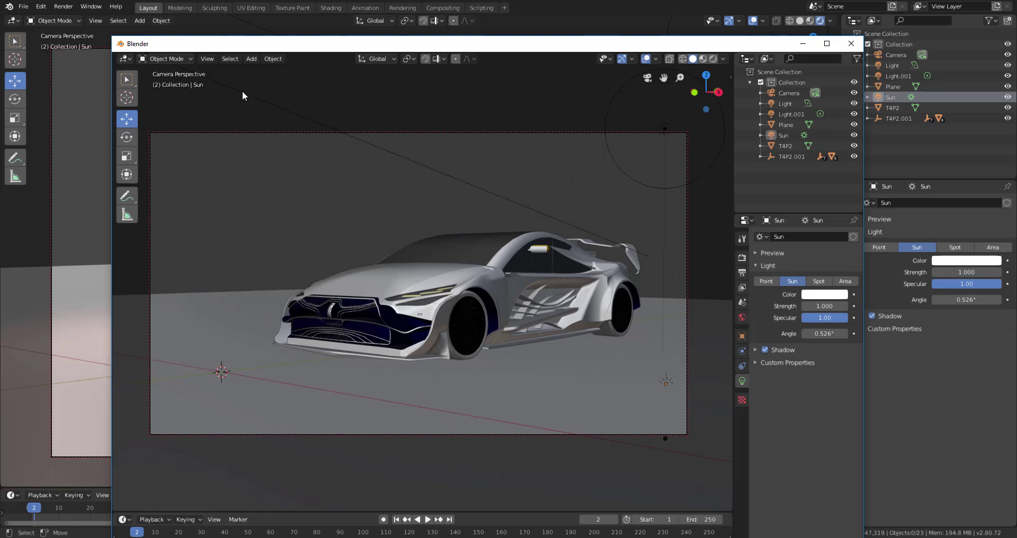
Step: Cycle the new window's main area through the UV, Shader and Image Editors back to the 3D Viewport, and close the window
left_click(127, 60)
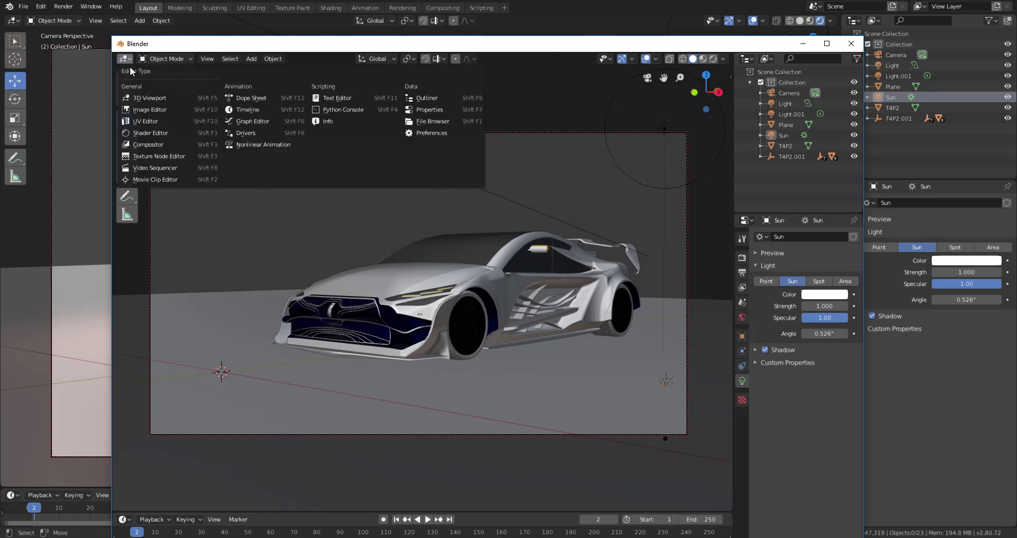
left_click(142, 123)
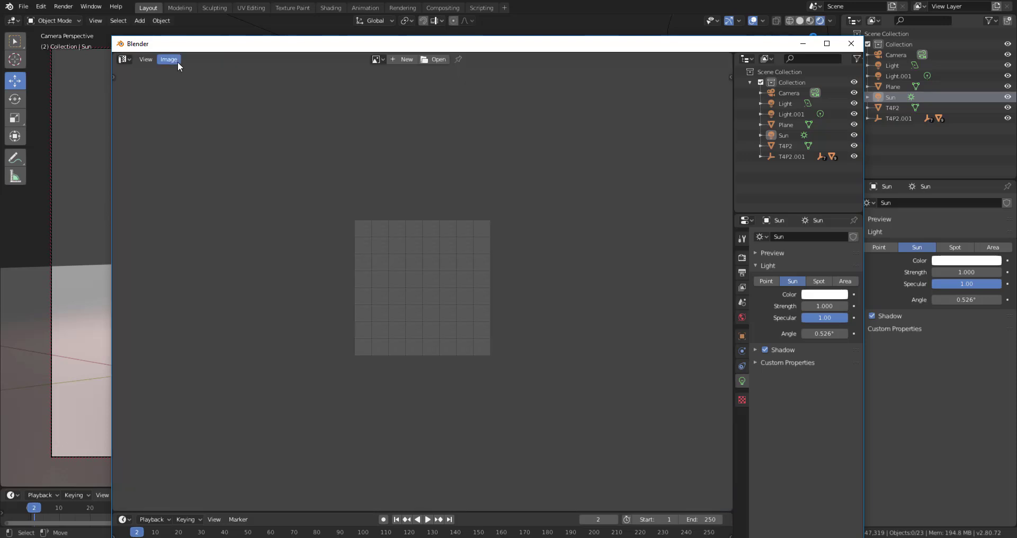
left_click_drag(180, 48, 216, 31)
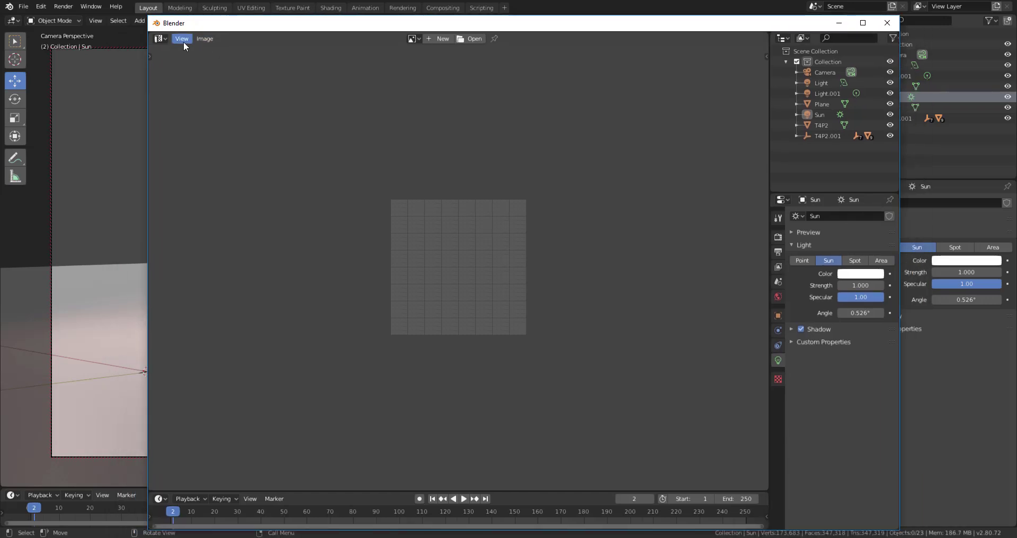
left_click(163, 40)
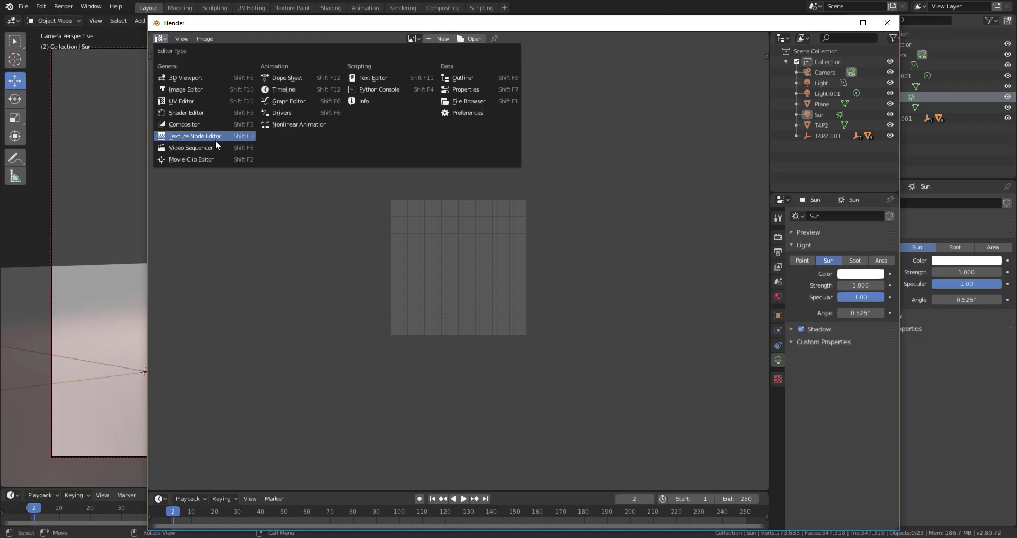
left_click(202, 113)
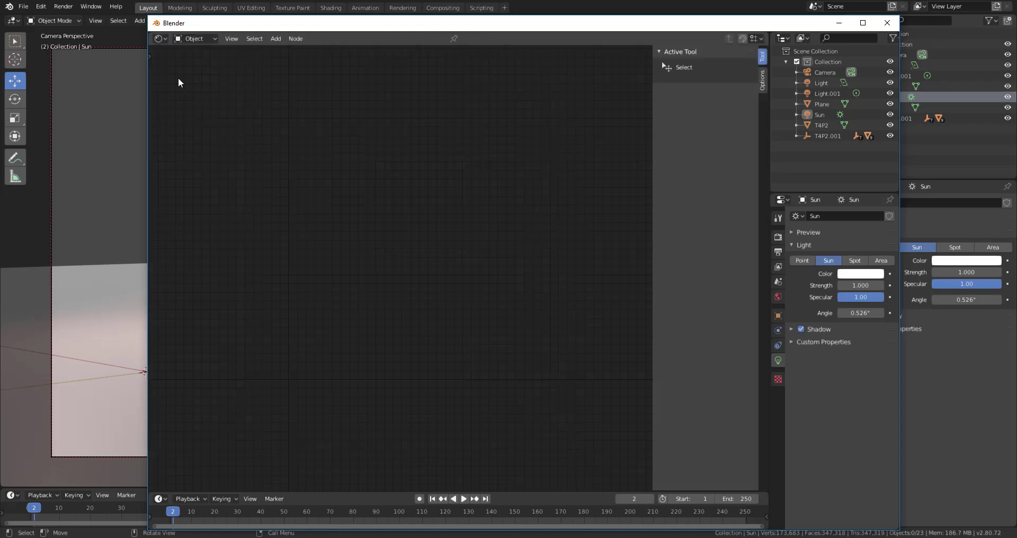
left_click(161, 40)
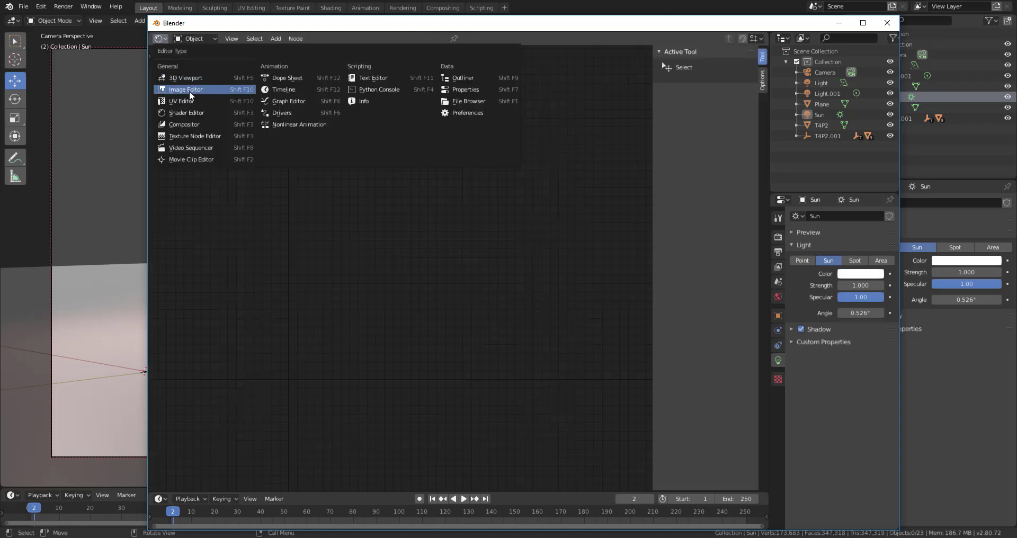
left_click(189, 90)
left_click(160, 39)
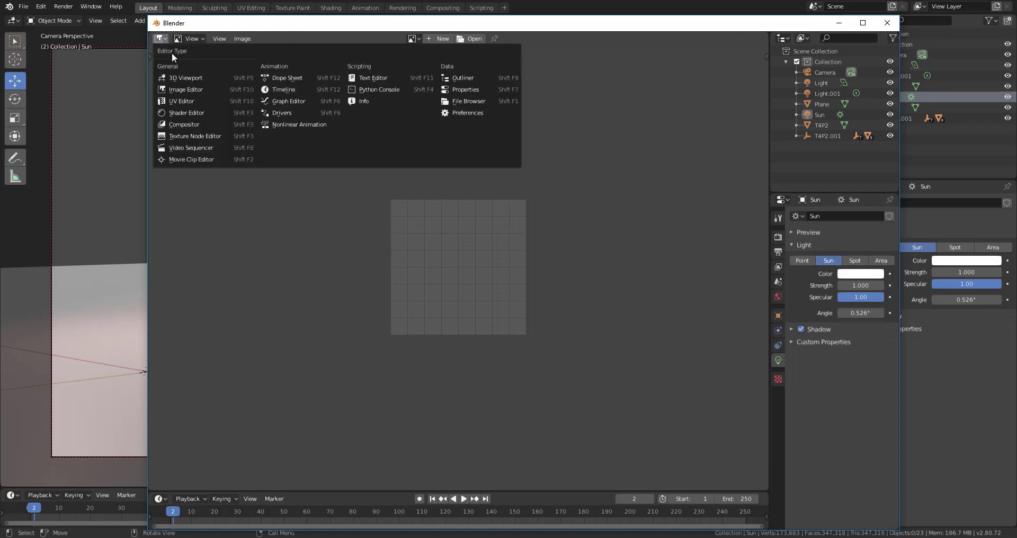
left_click(195, 76)
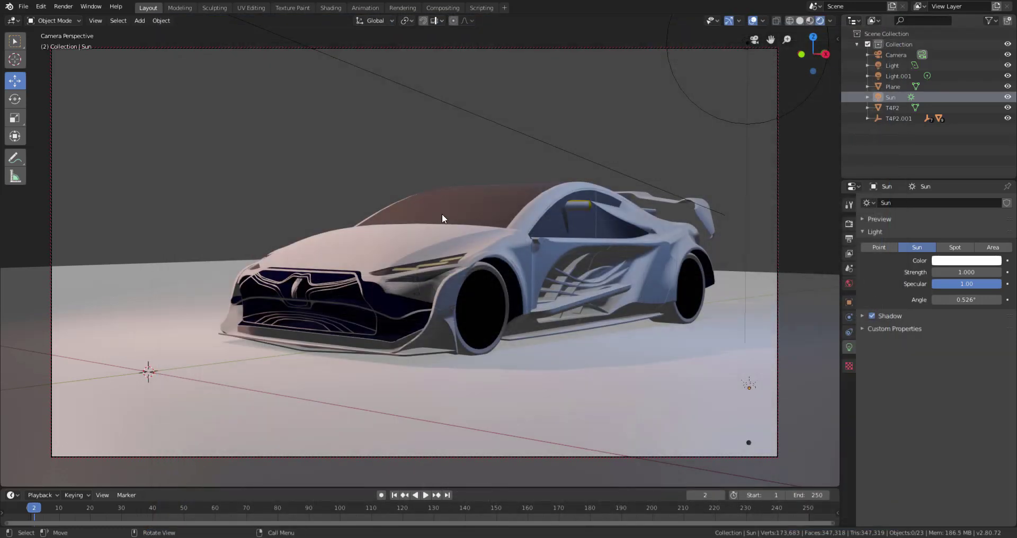
left_click(887, 23)
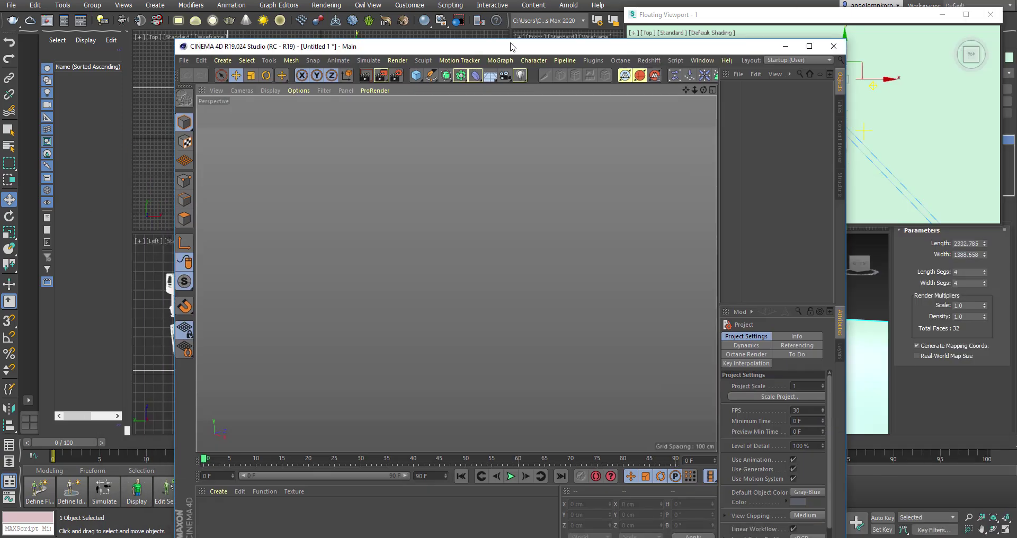
Step: Switch to Cinema 4D at full size and add a cube and a plane, shown in all four views
double_click(511, 47)
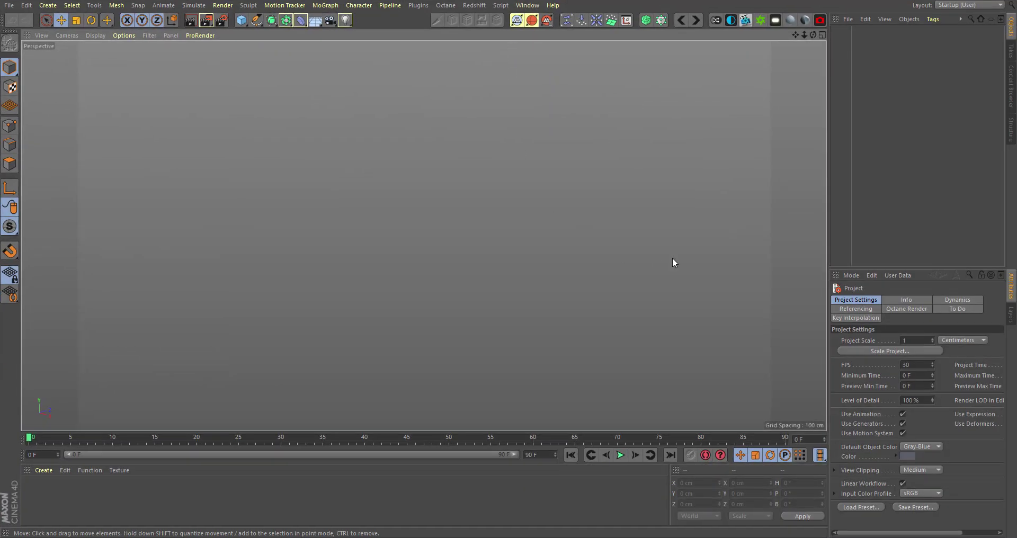
left_click(242, 20)
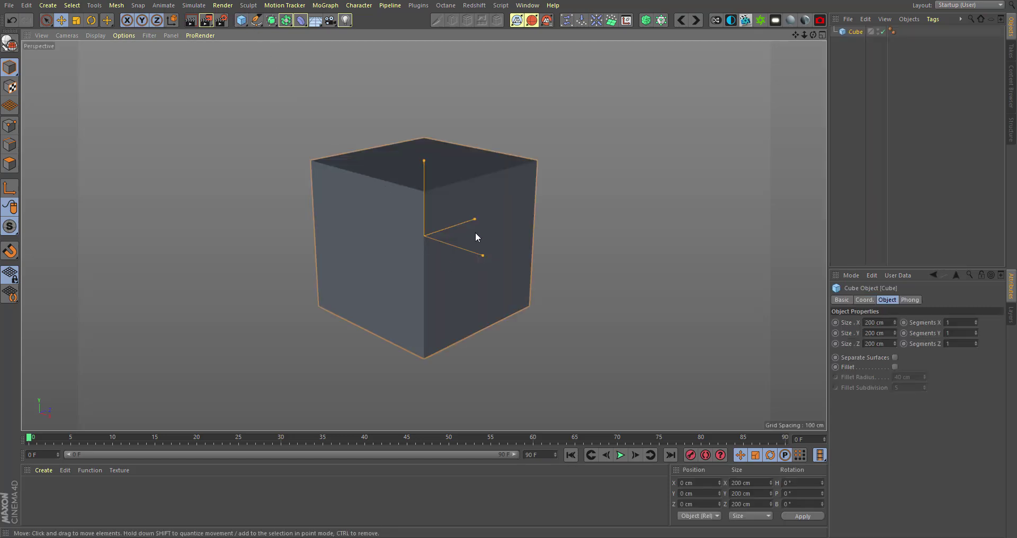
middle_click(555, 124)
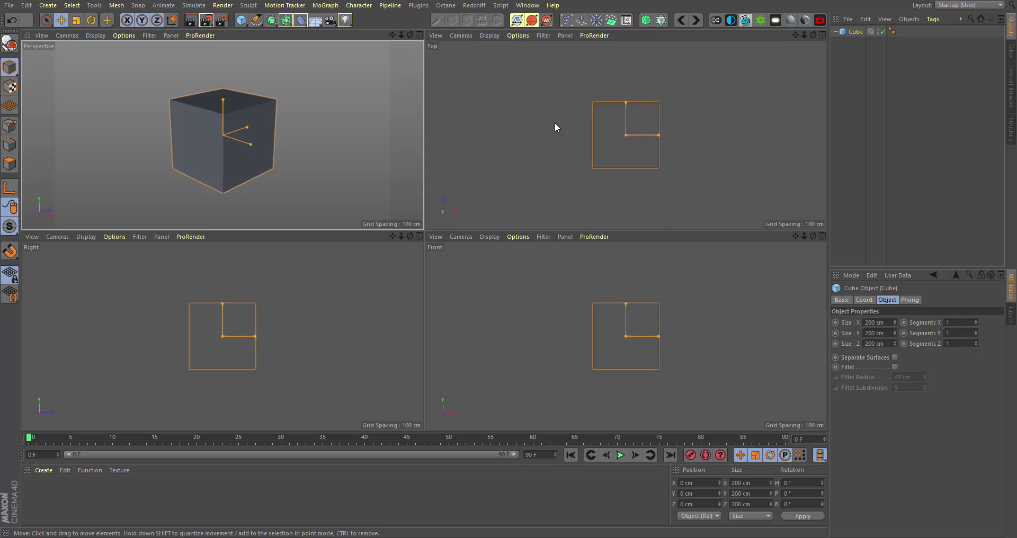
left_click(323, 167)
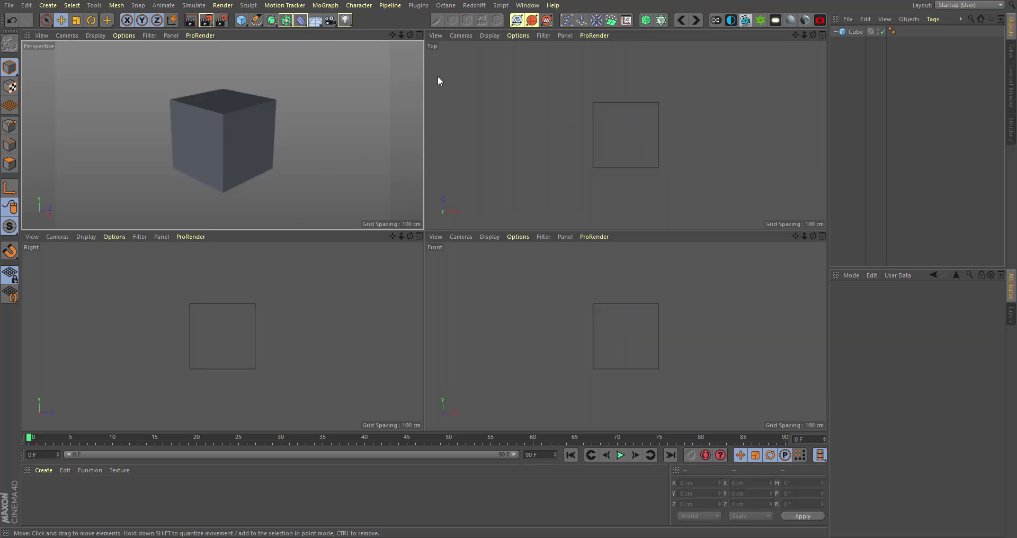
left_click(241, 21)
left_click(328, 55)
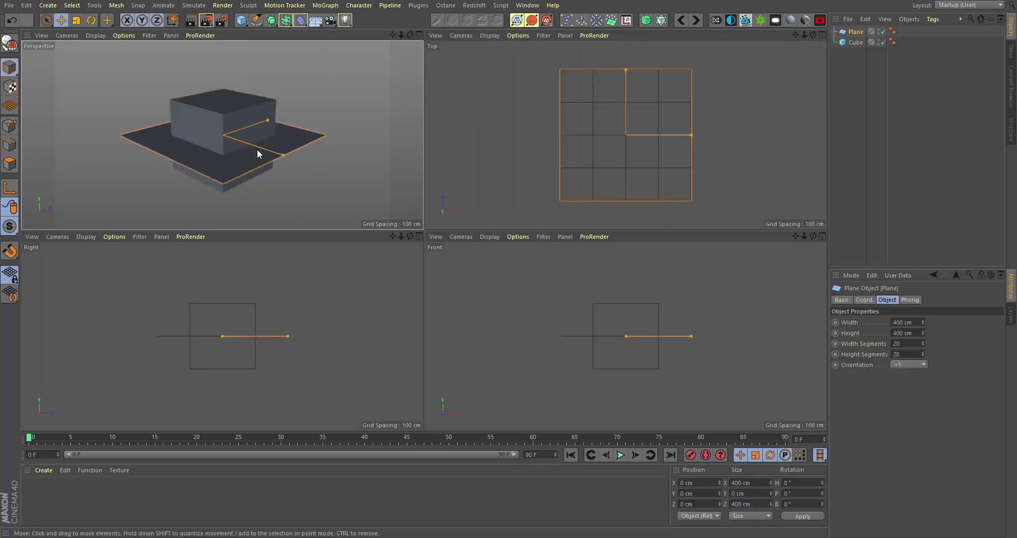
Step: Lower the plane beneath the cube to about -121 cm in Y and enlarge it to about 736 by 976 cm
key("e")
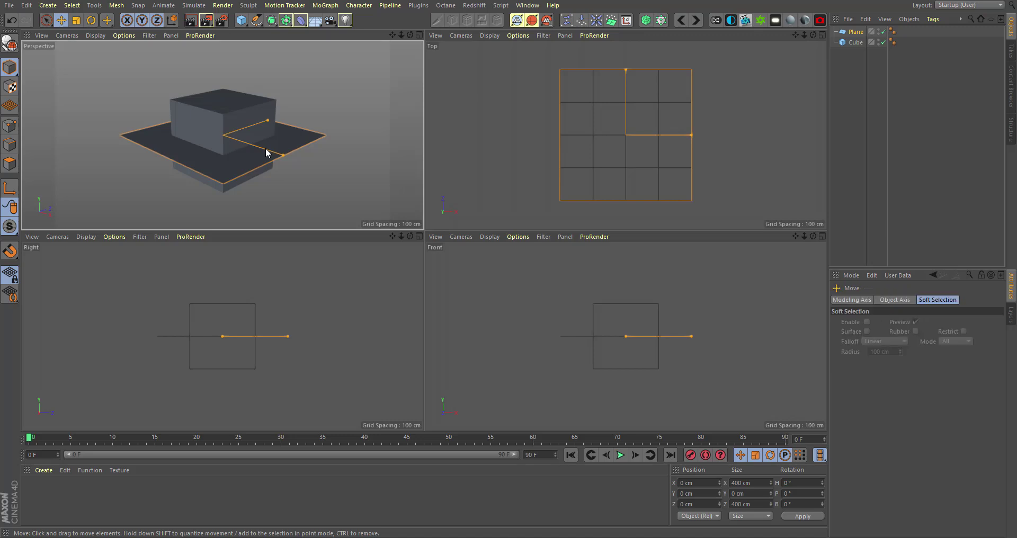
left_click(228, 174)
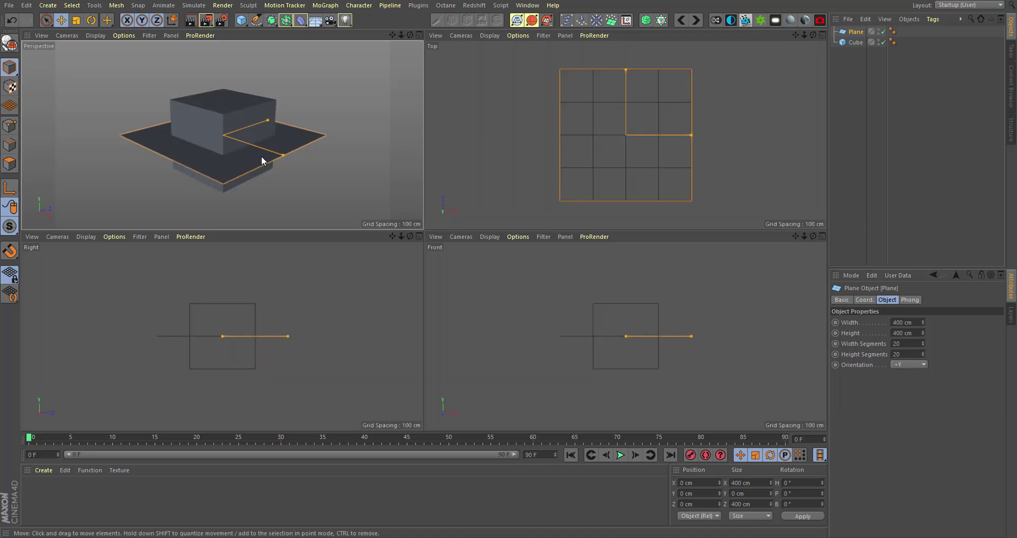
scroll(263, 158, "down", 2)
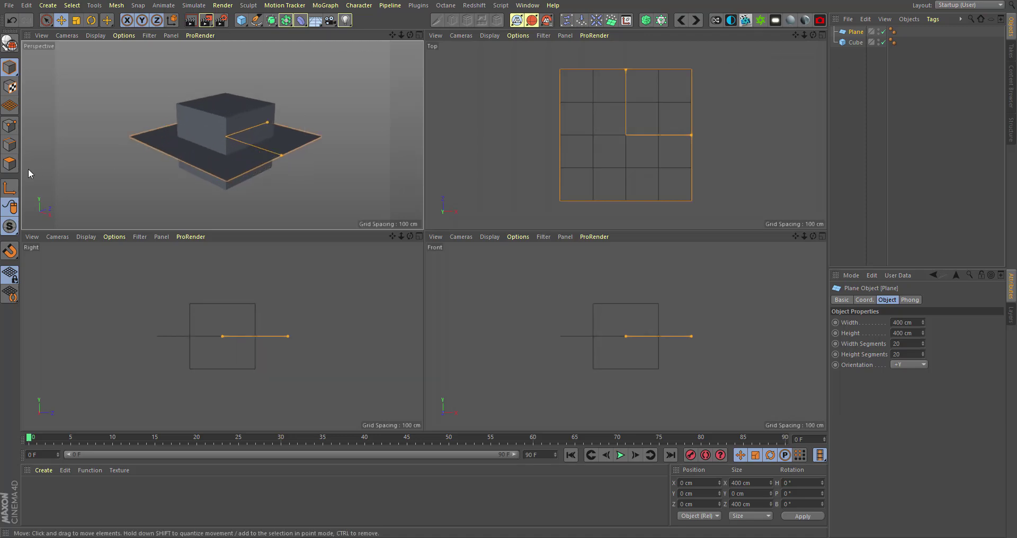
left_click(9, 188)
left_click_drag(228, 85, 239, 126)
left_click_drag(269, 157, 313, 140)
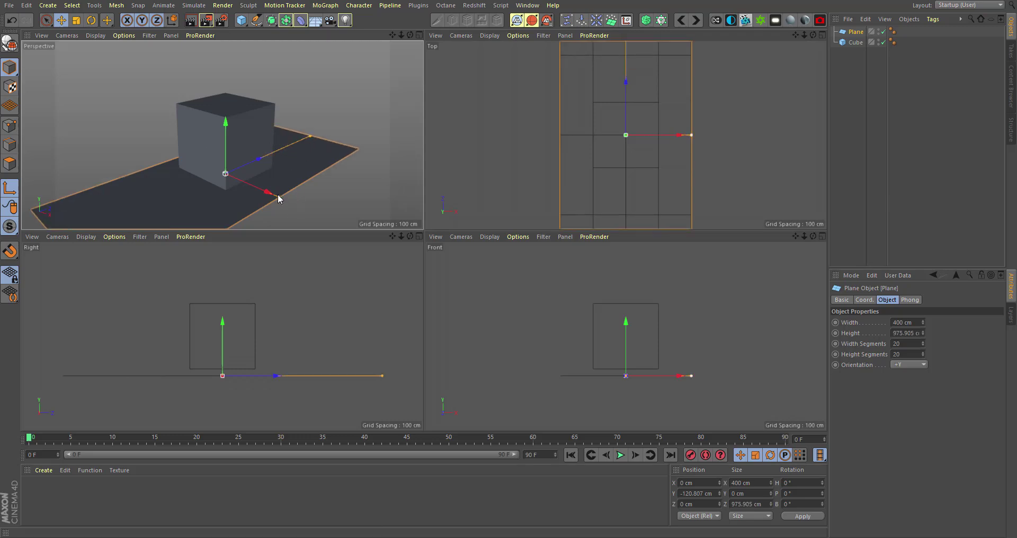
left_click_drag(278, 195, 337, 223)
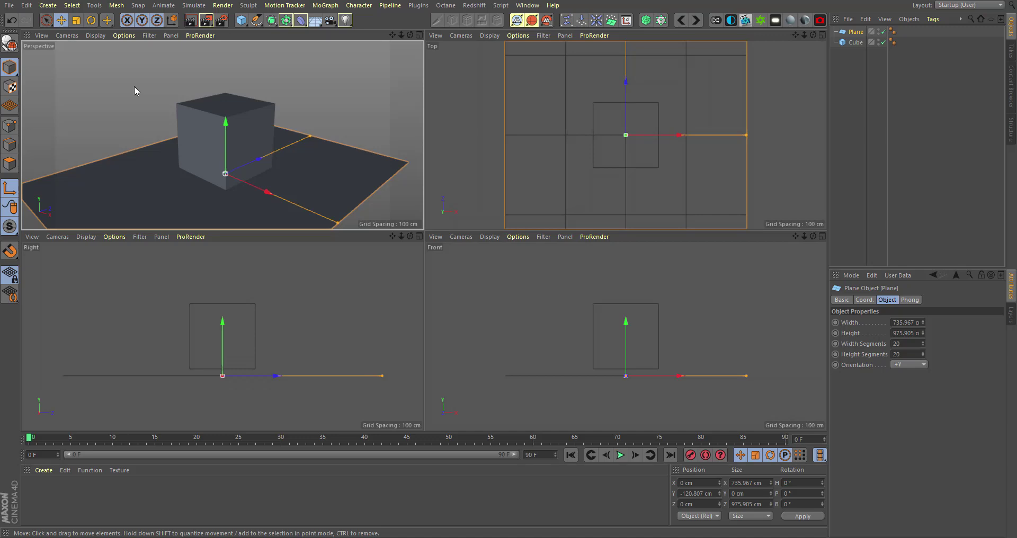
Step: Create a new floating view panel from the Perspective view, reposition it, and enlarge it over the other views
left_click(171, 35)
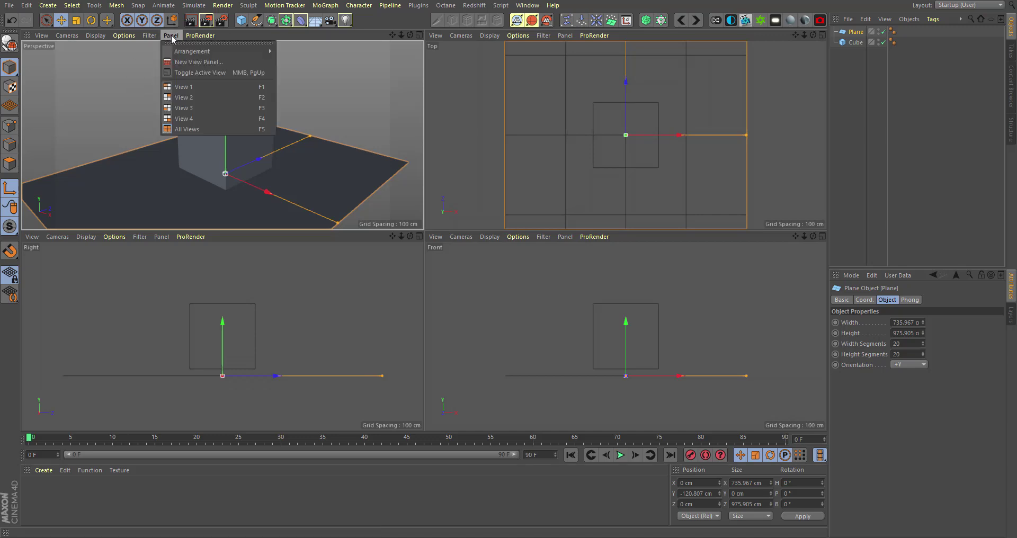
left_click(184, 62)
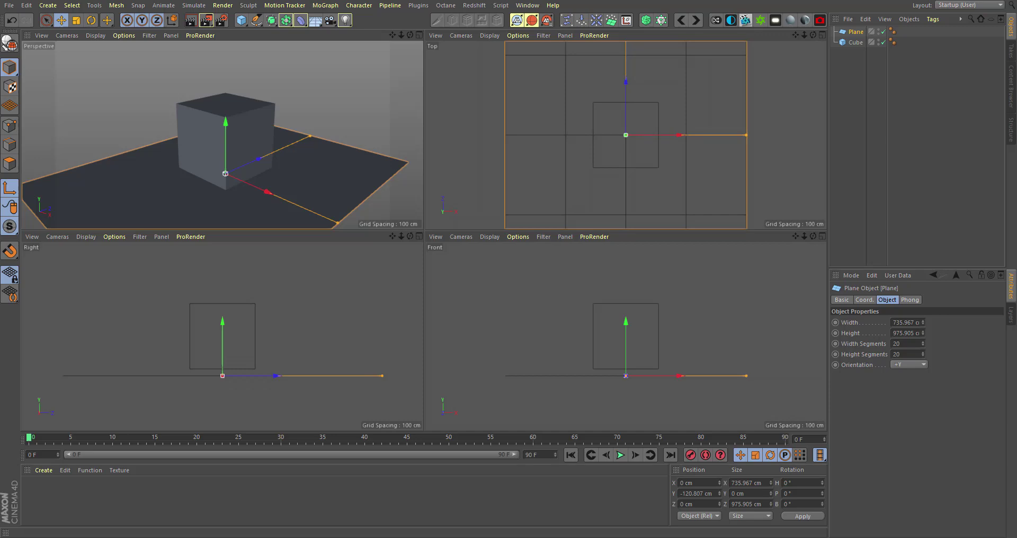
left_click_drag(299, 131, 341, 112)
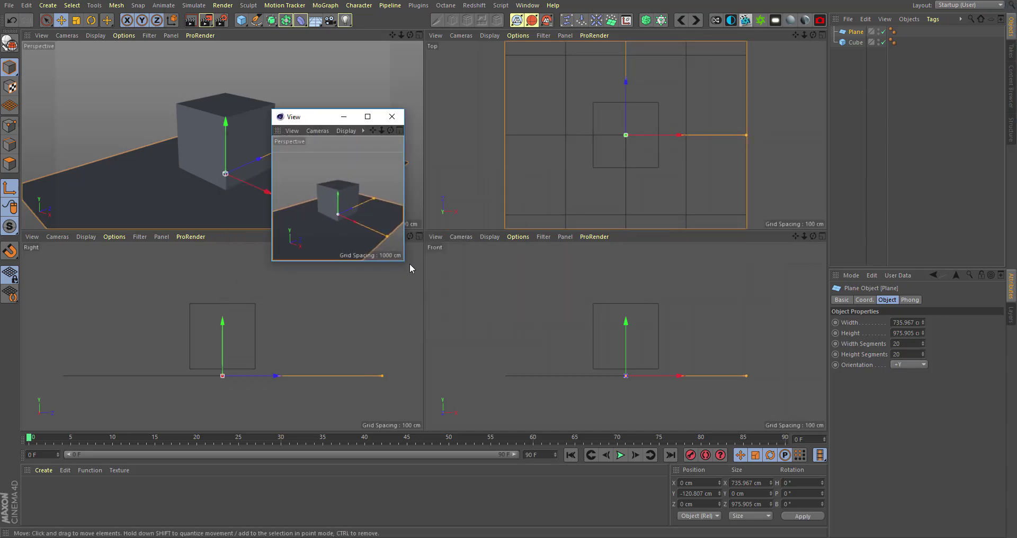
left_click_drag(406, 263, 751, 528)
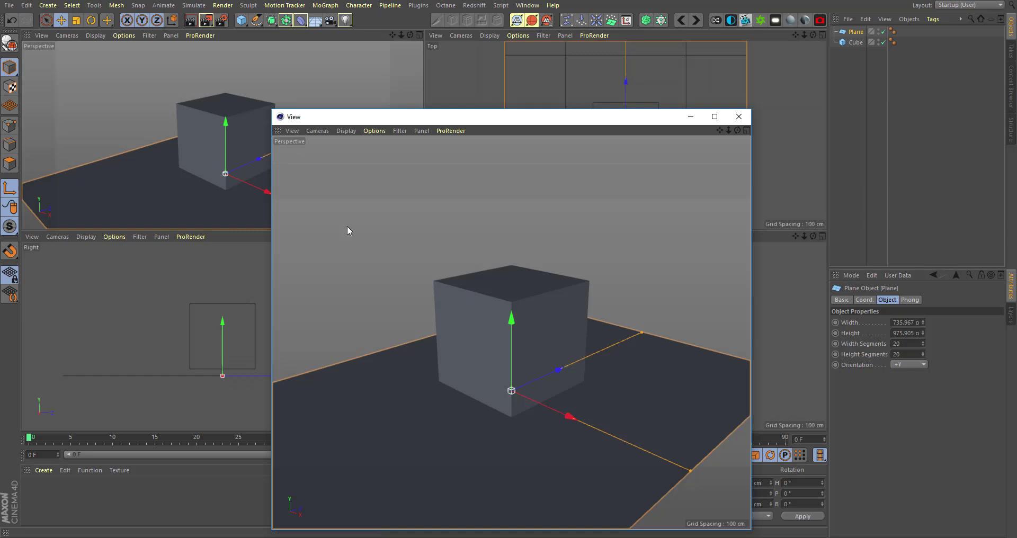
Step: Move the floating View window up and across so it covers the Top view
left_click(297, 131)
left_click(297, 132)
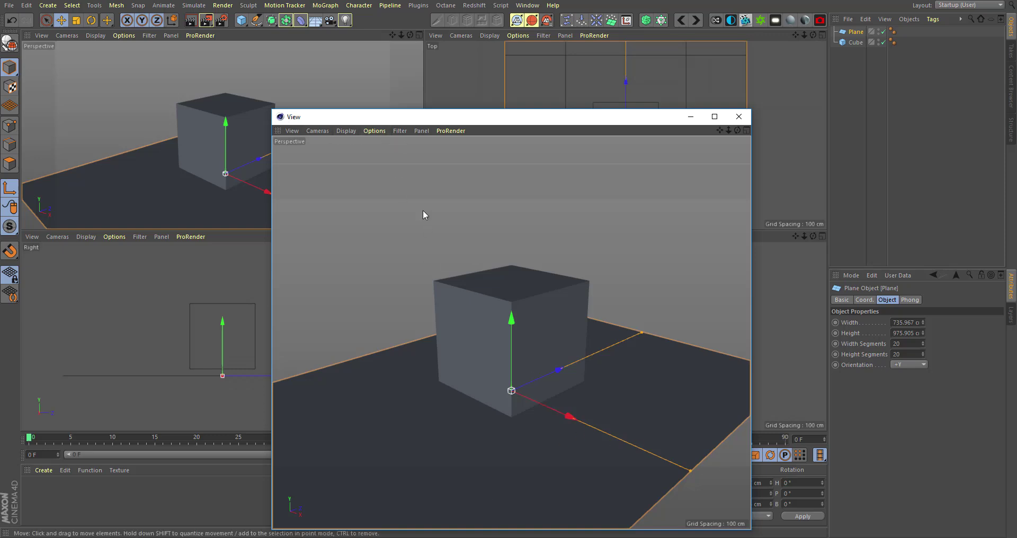
left_click_drag(447, 117, 610, 79)
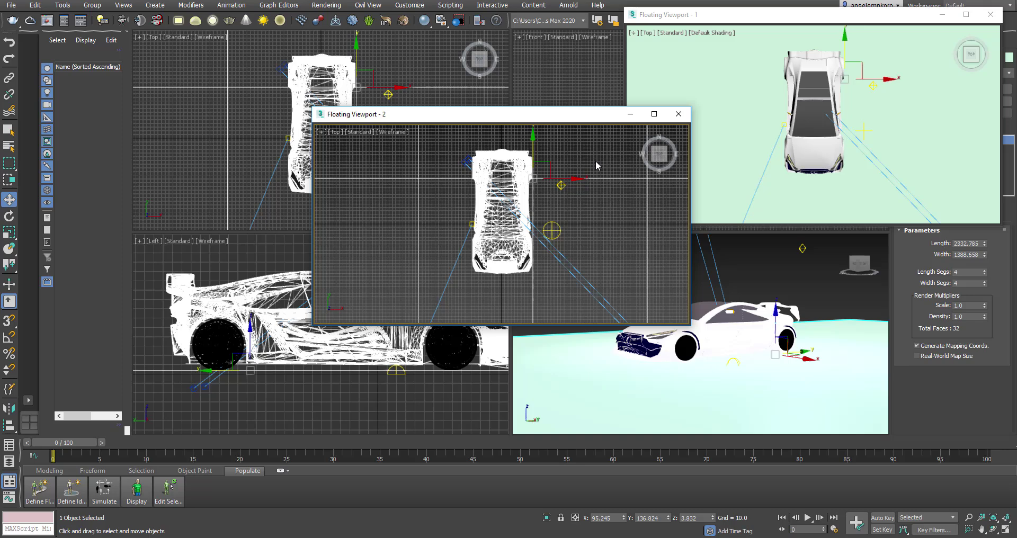
Step: Switch to 3ds Max, move Floating Viewport - 2 over the Top viewport, and open and close Floating Viewport - 3
left_click_drag(567, 122, 393, 100)
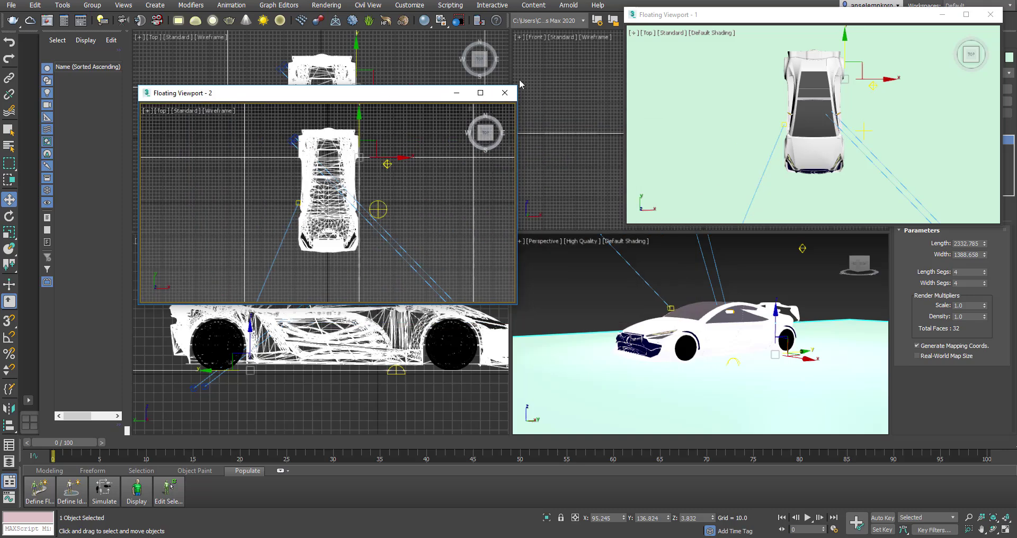
left_click(521, 38)
mouse_move(569, 178)
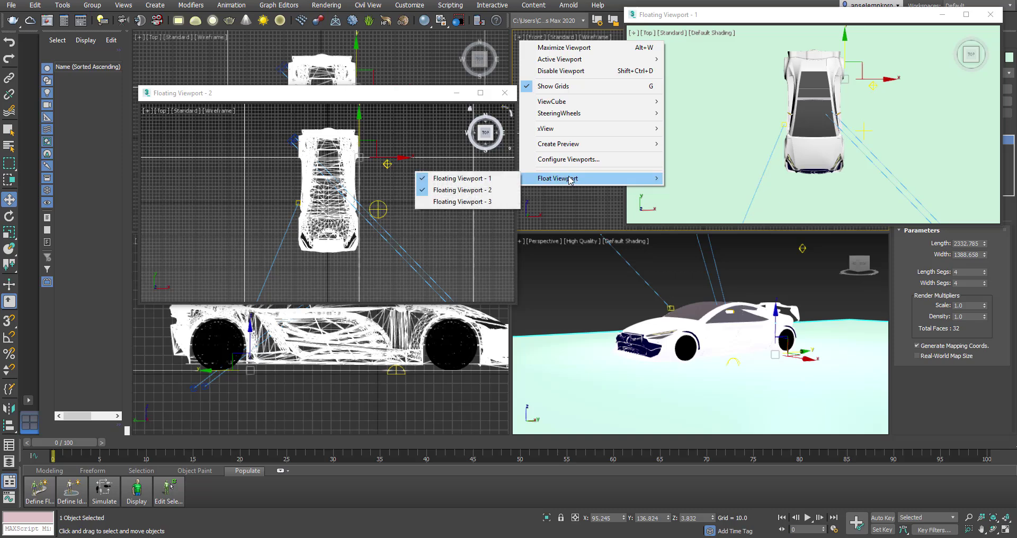
left_click(453, 204)
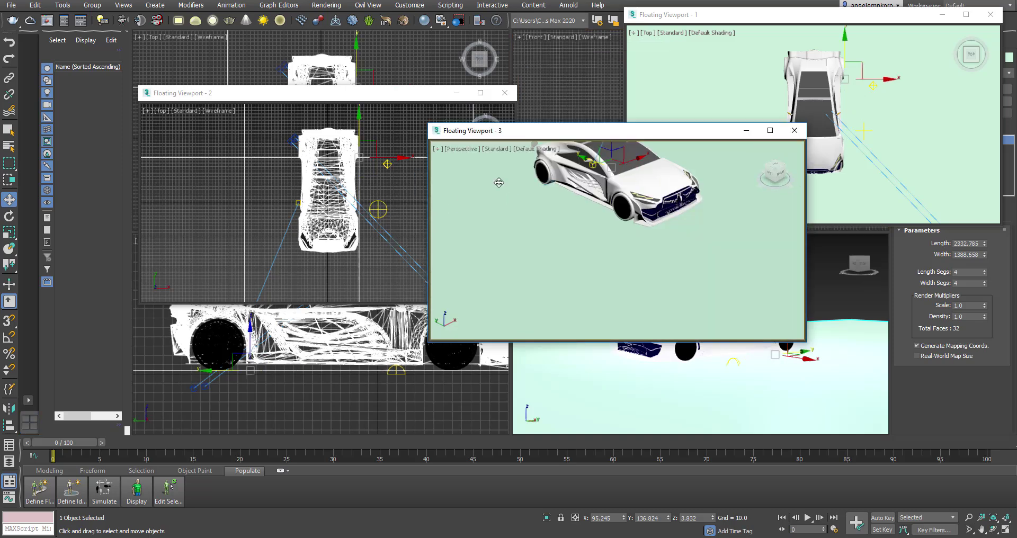
left_click(794, 130)
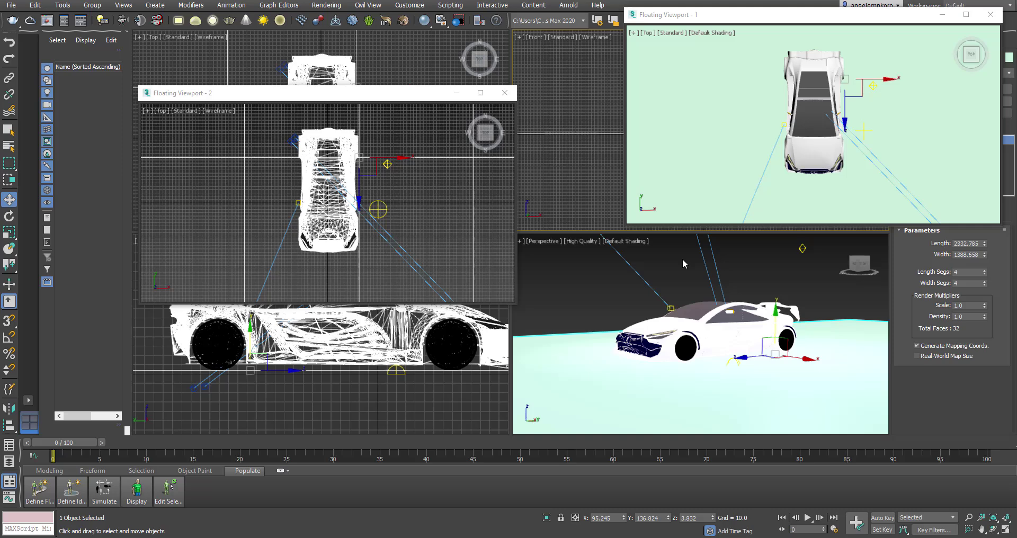
Step: Clear the selection and zoom the Perspective viewport and Floating Viewport - 2 in and out to examine how the car displays in each
left_click(617, 287)
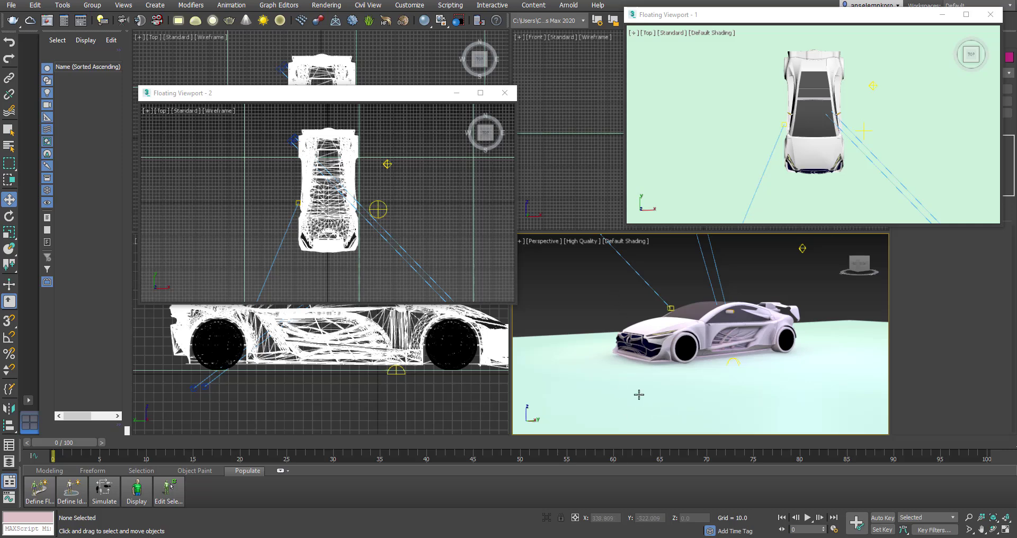
scroll(665, 376, "up", 5)
scroll(665, 375, "down", 5)
scroll(666, 371, "up", 7)
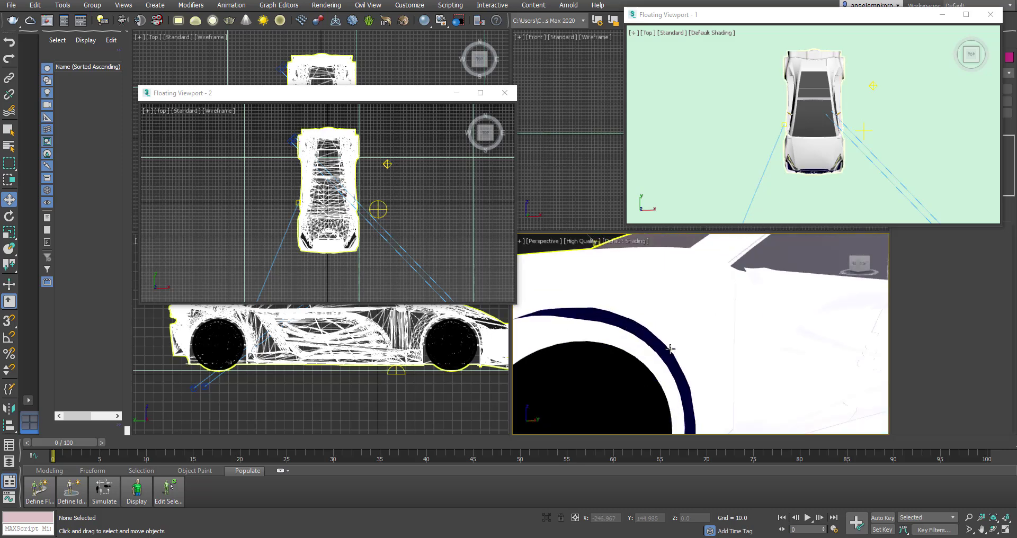
scroll(670, 349, "down", 5)
scroll(670, 349, "up", 7)
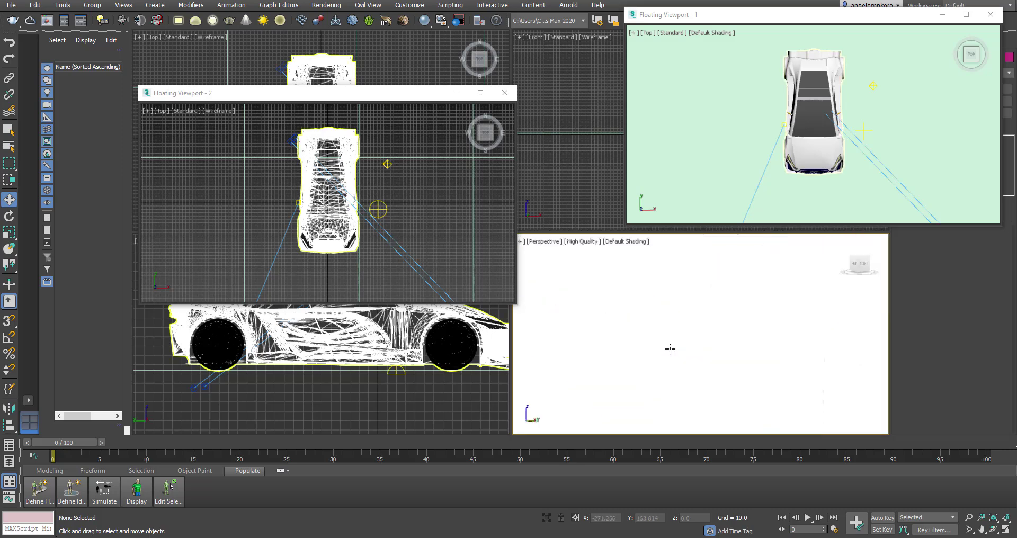
scroll(670, 348, "down", 2)
scroll(327, 206, "down", 4)
scroll(327, 206, "up", 2)
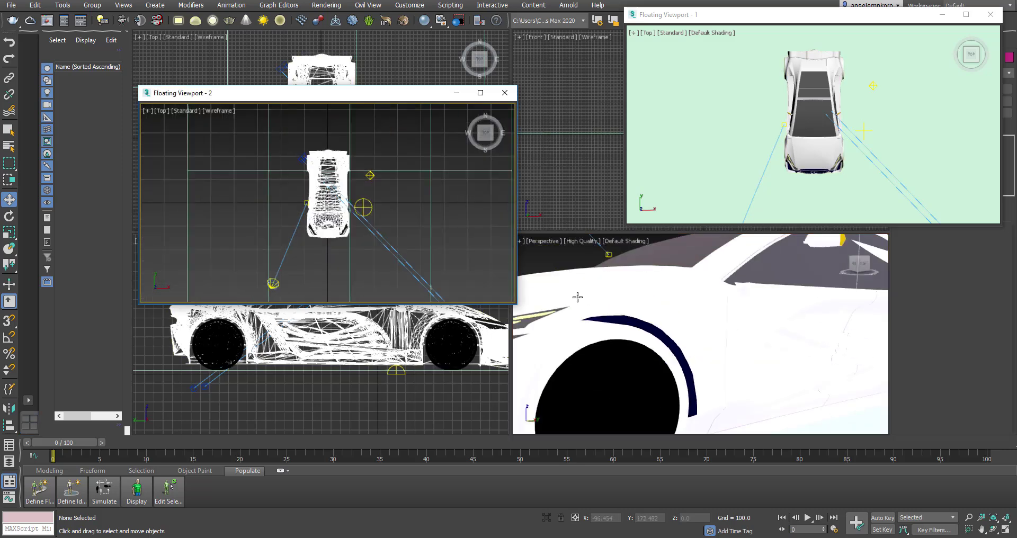
scroll(621, 287, "down", 4)
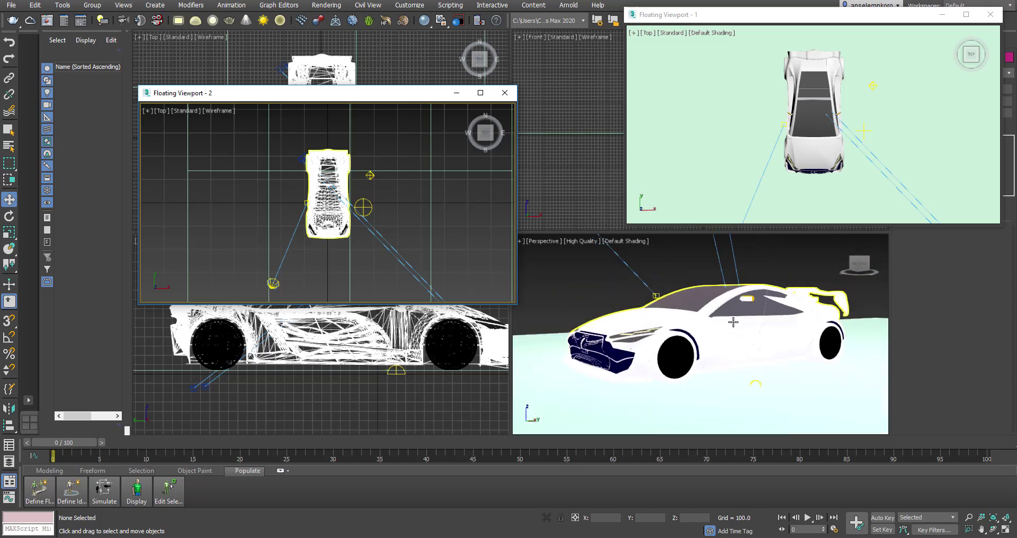
scroll(721, 336, "down", 4)
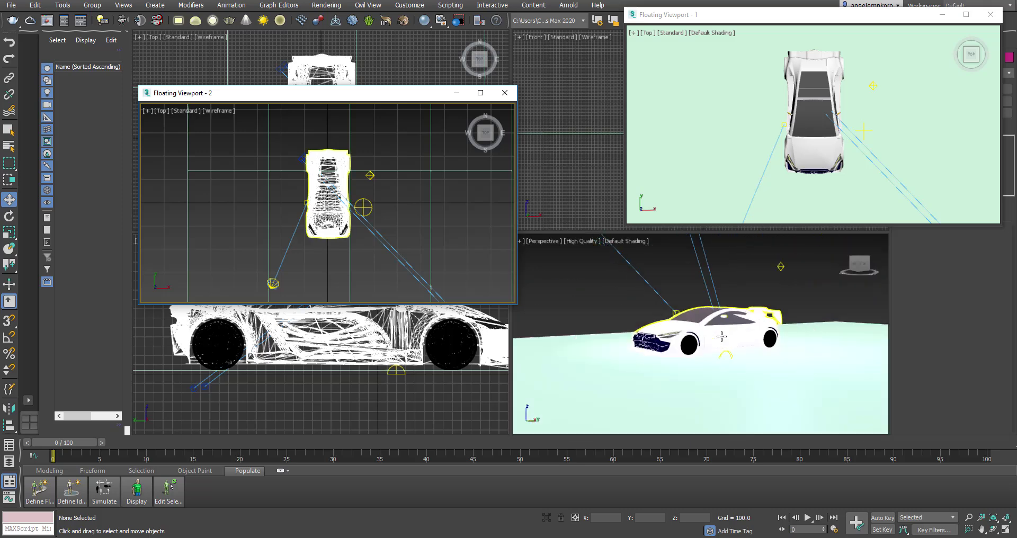
scroll(718, 333, "up", 3)
scroll(718, 332, "down", 2)
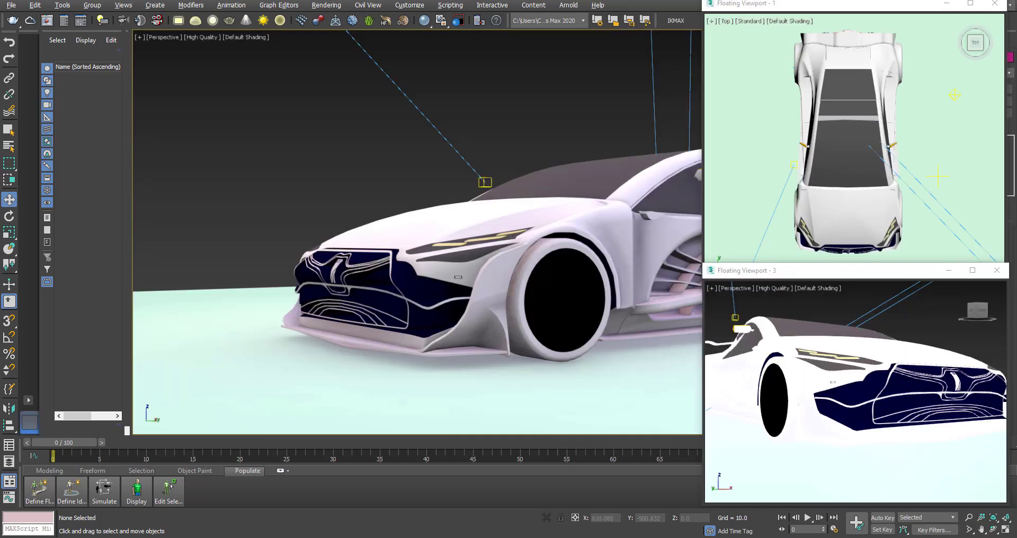
Step: Orbit and zoom the car in Floating Viewport - 3, and alternate between it and the main Perspective viewport to compare their shading
left_click(802, 451)
mouse_move(866, 421)
middle_mouse_down("alt")
mouse_move(873, 437)
mouse_move(858, 427)
middle_mouse_up("alt")
scroll(873, 437, "down", 5)
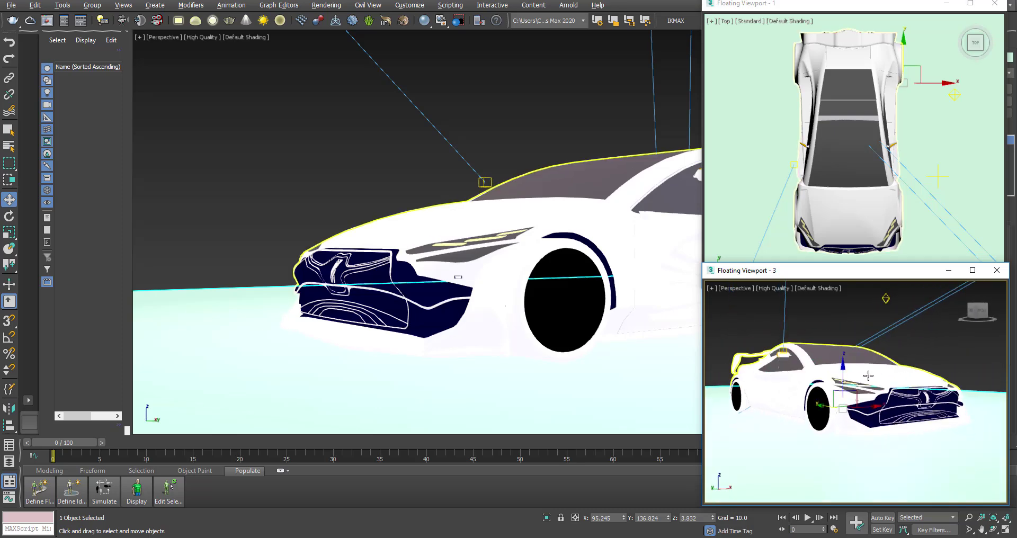
left_click(460, 125)
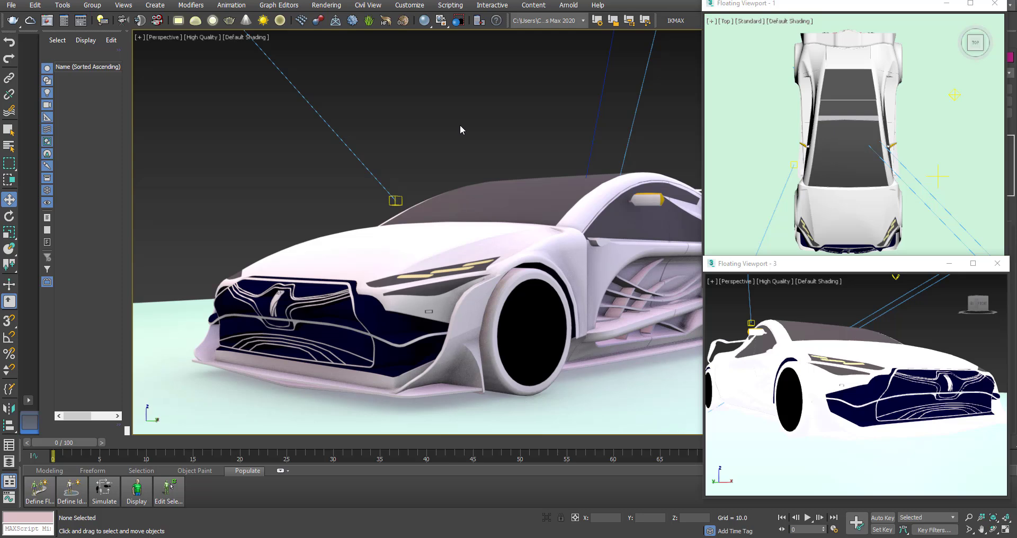
scroll(529, 239, "up", 1)
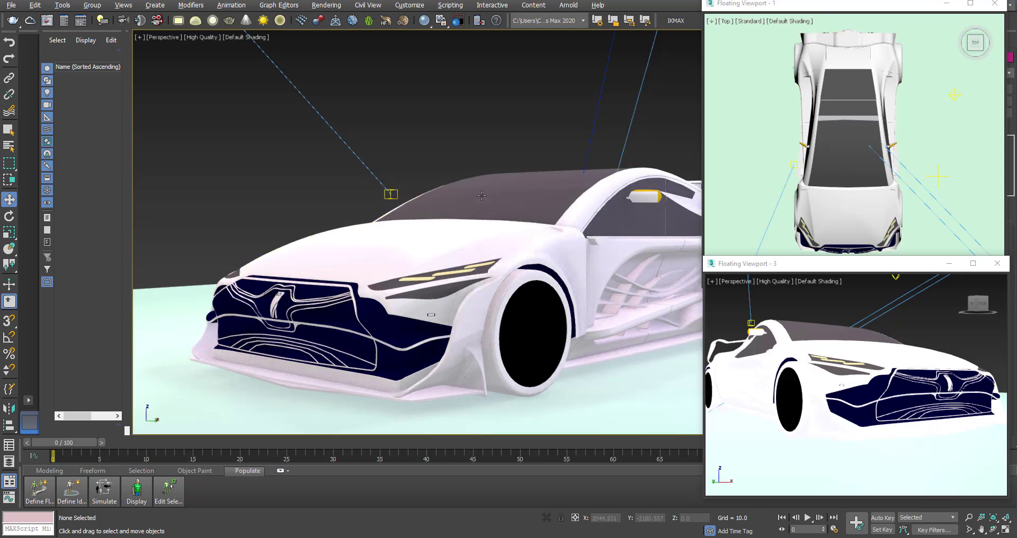
left_click(949, 333)
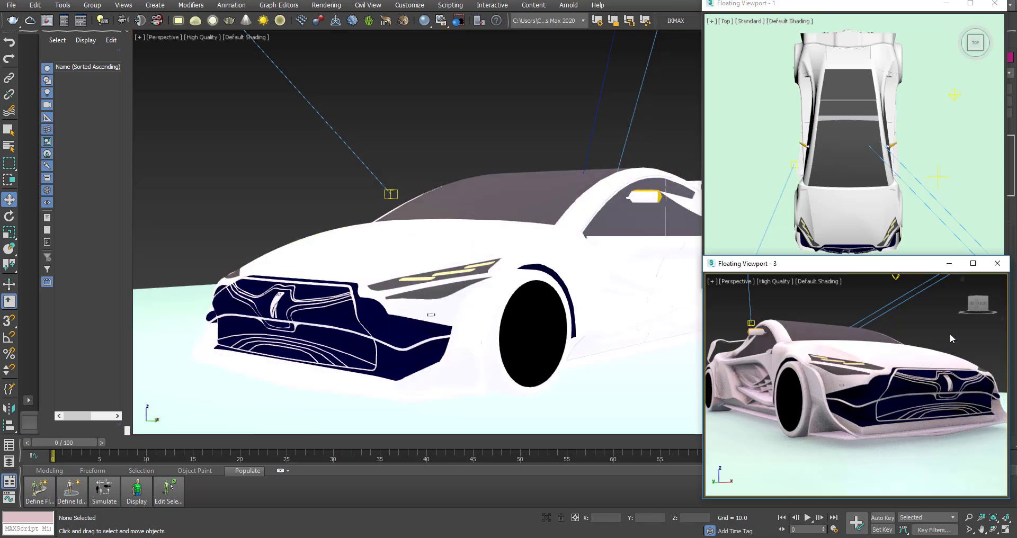
left_click(447, 140)
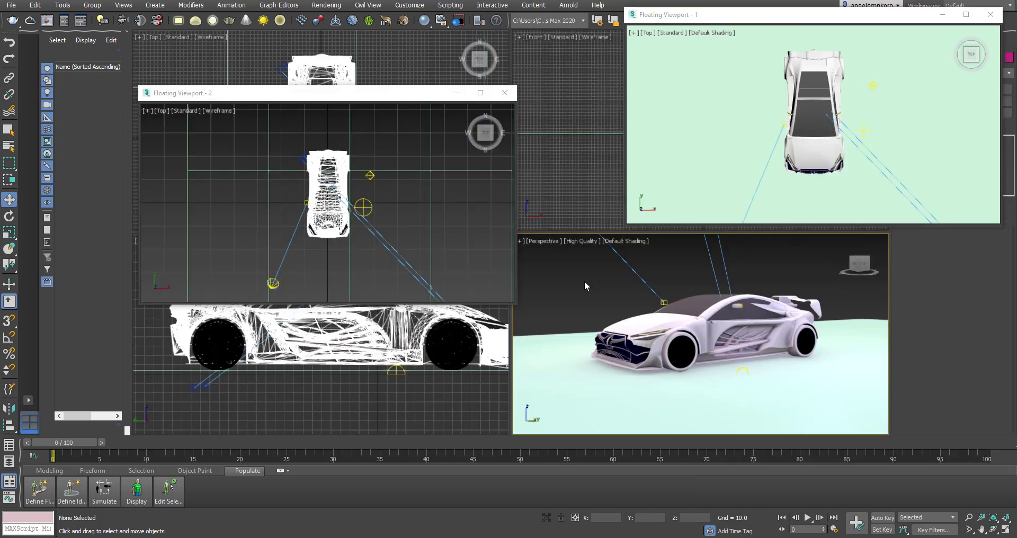
right_click(585, 284)
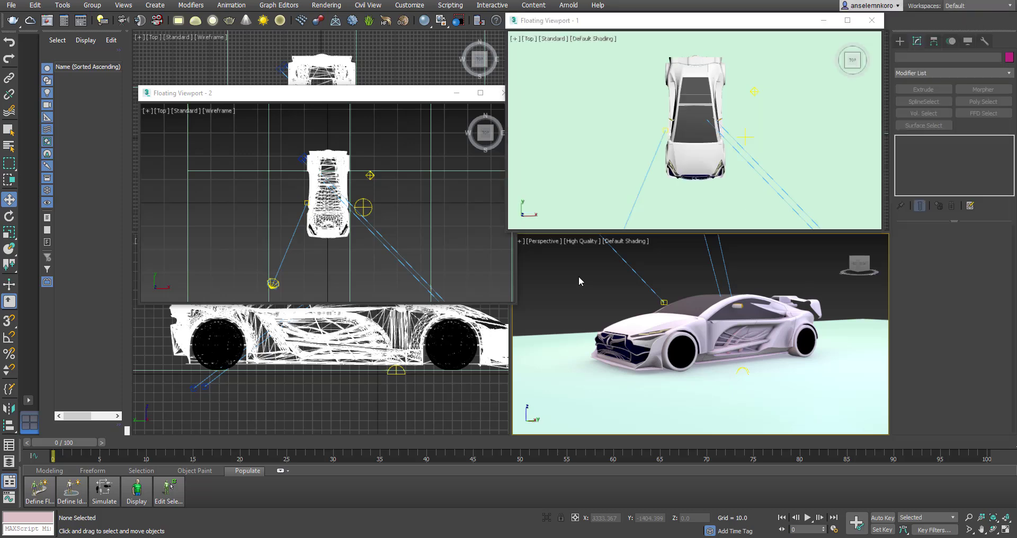
Step: Open the Hotkey Editor and search its actions for "beve"
left_click(416, 6)
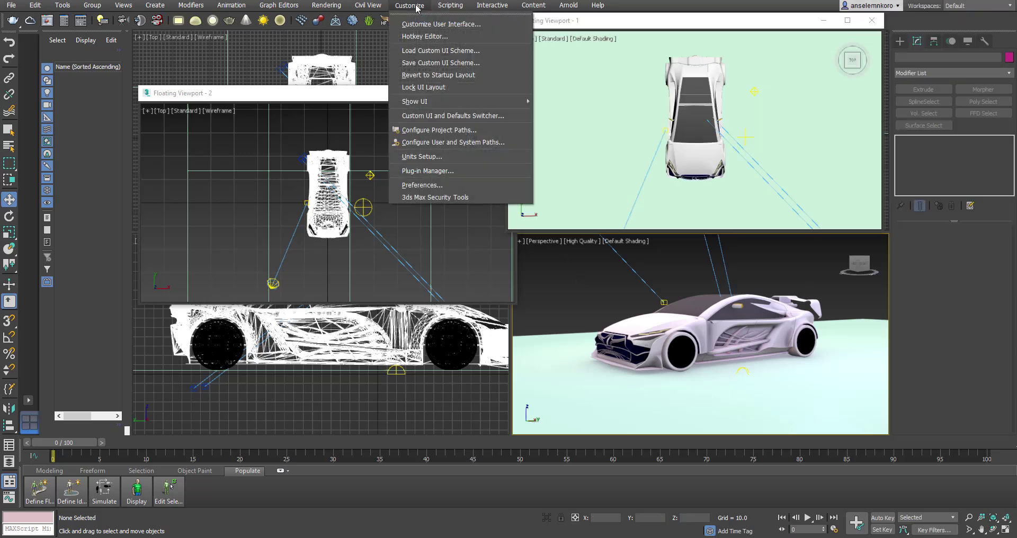
left_click(439, 38)
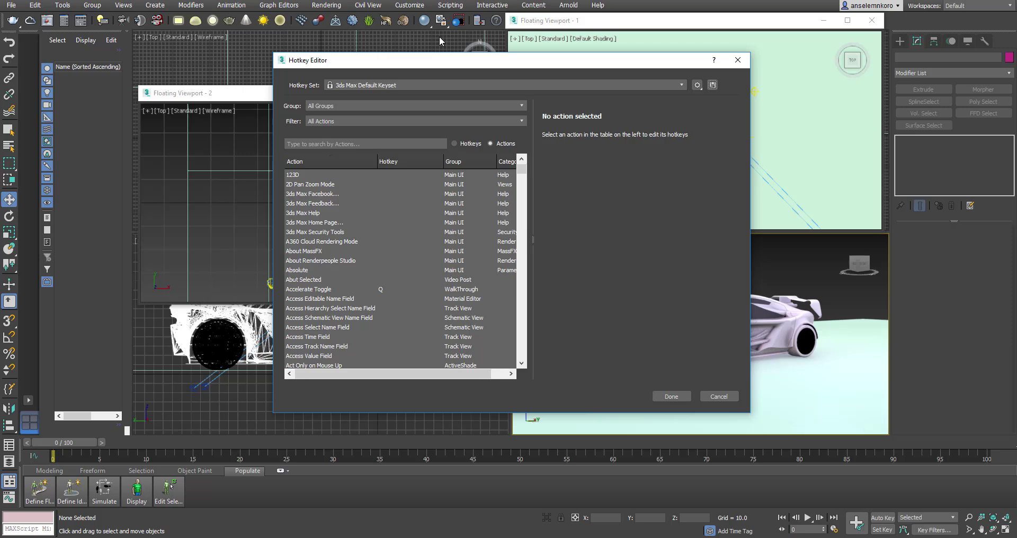
left_click(401, 144)
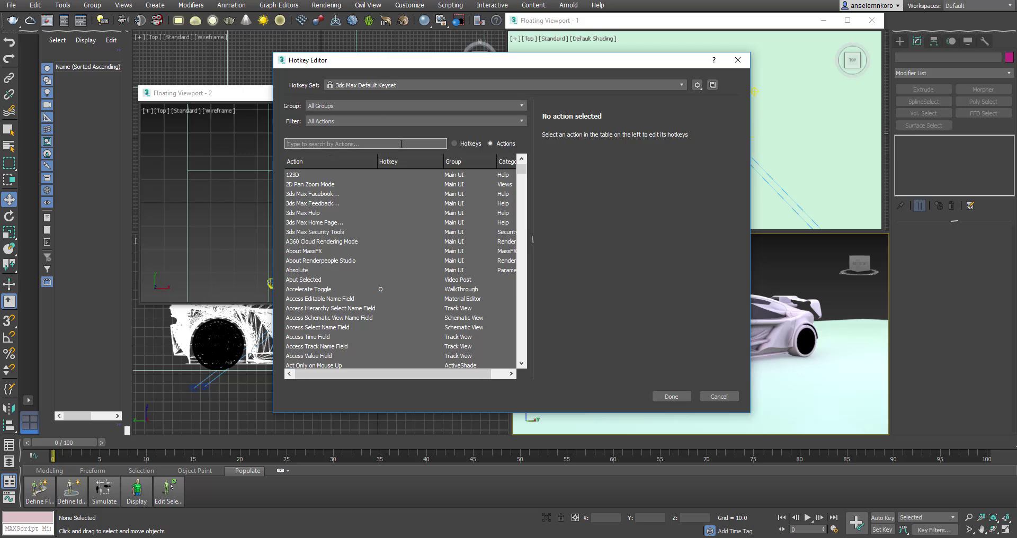
type("bevel")
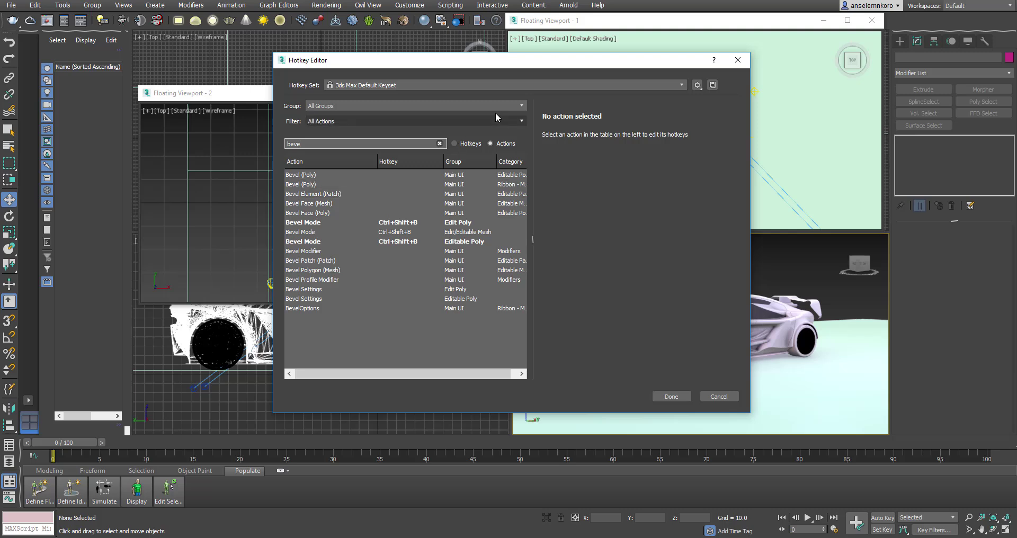
Step: Review the available hotkey sets and the keyset save, load and import options, and close the Hotkey Editor
left_click(515, 84)
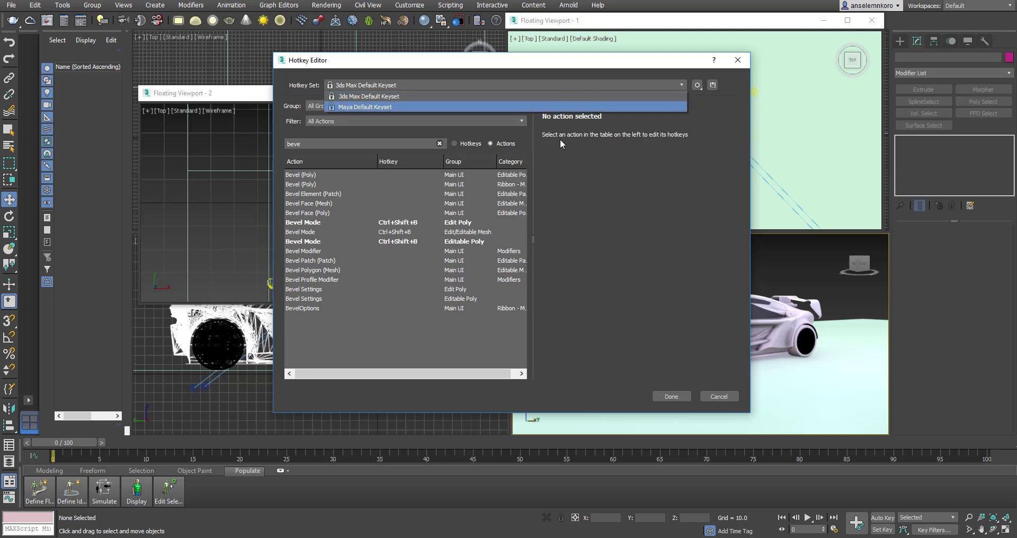
left_click(574, 161)
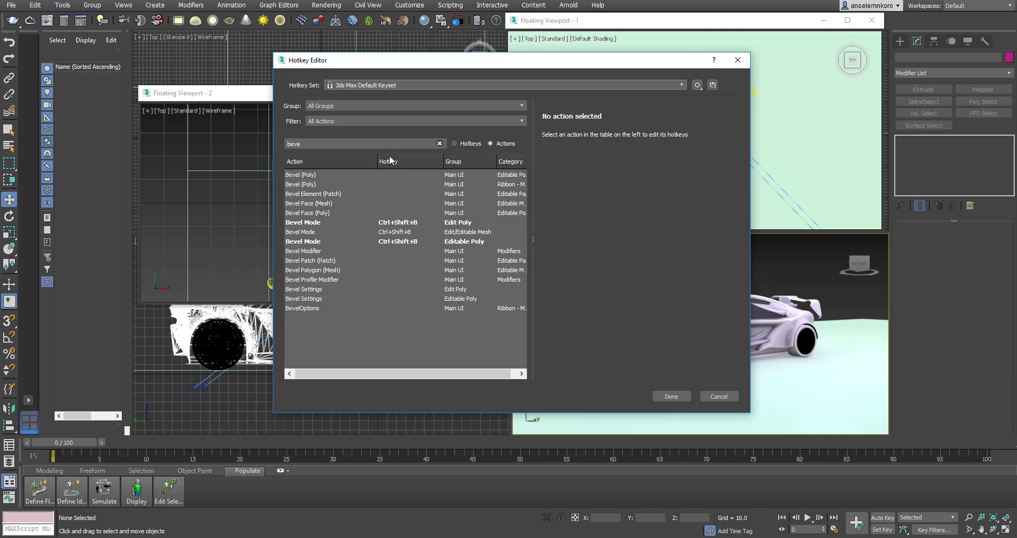
left_click(697, 85)
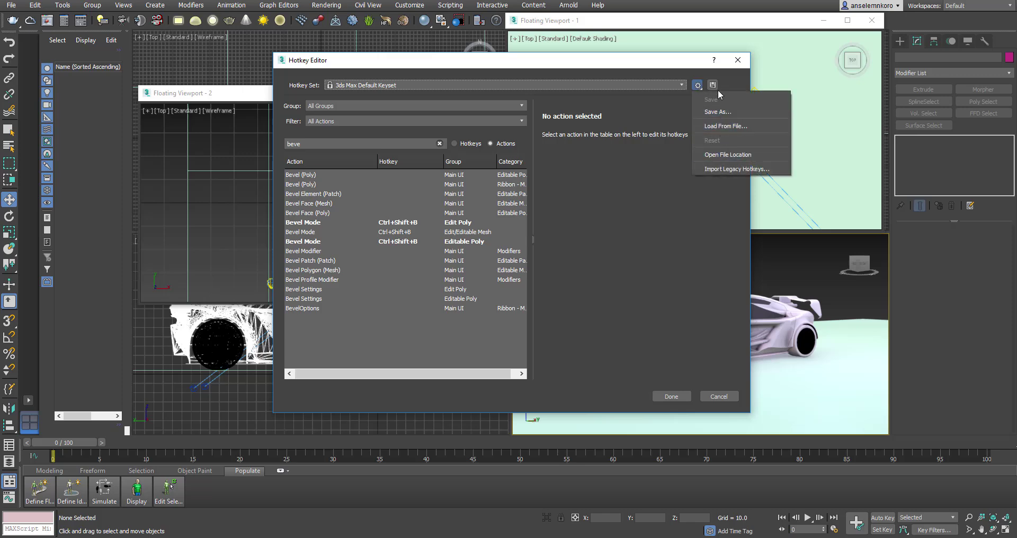
left_click(718, 89)
left_click(717, 86)
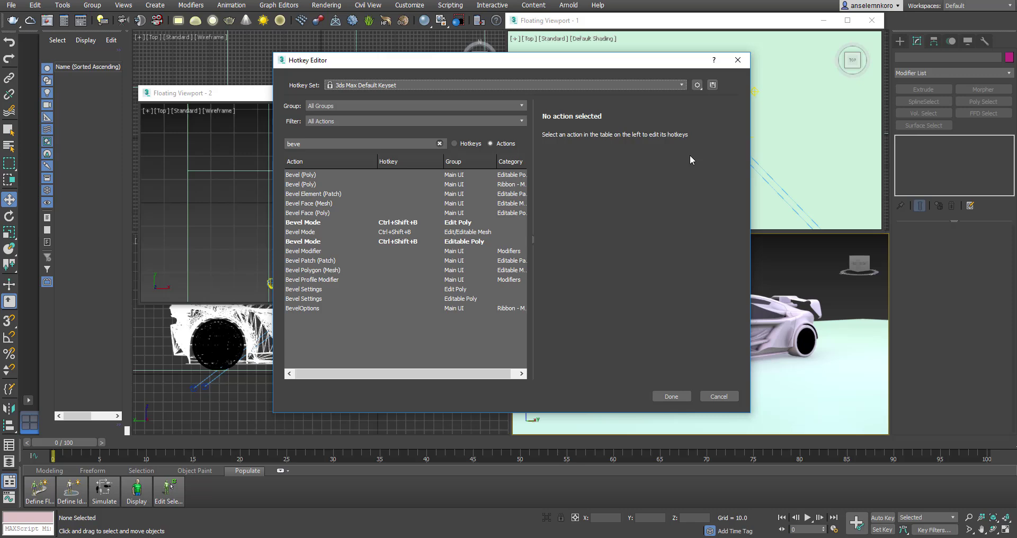
left_click(737, 60)
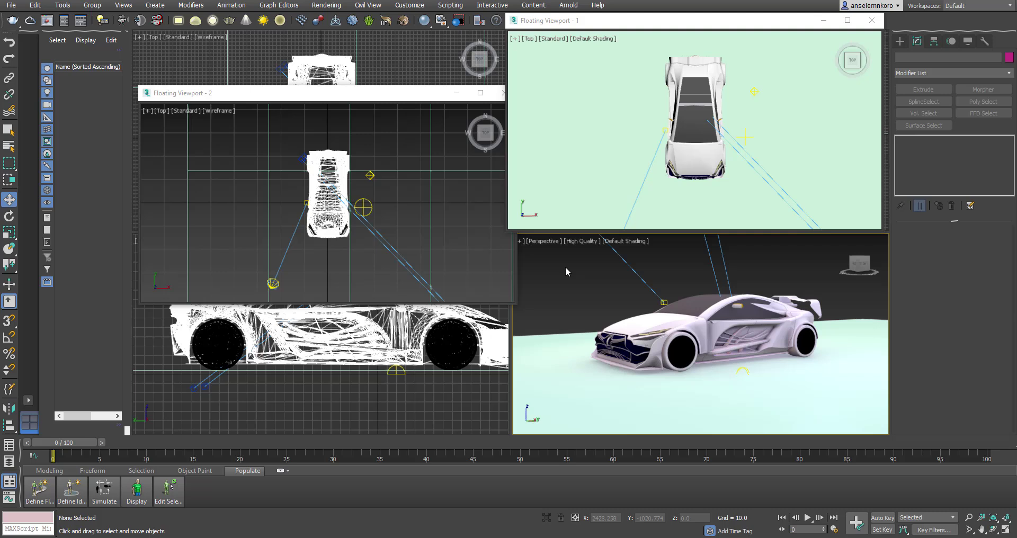